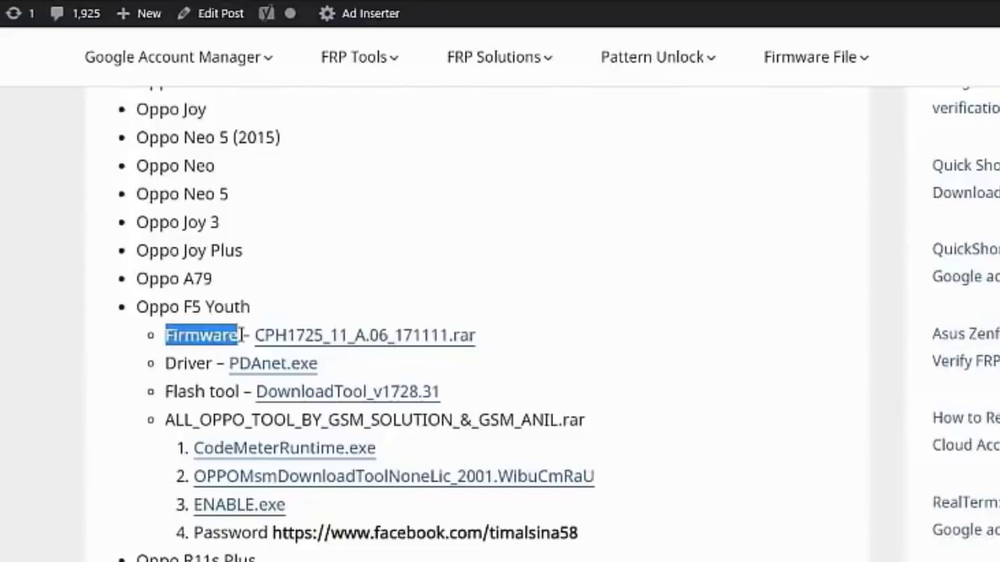
Download the firmware CPH1725_11_A.06_171111.rar from the Oppo F5 Youth entry of the firmware list.
drag(167, 363, 213, 363)
drag(166, 391, 266, 391)
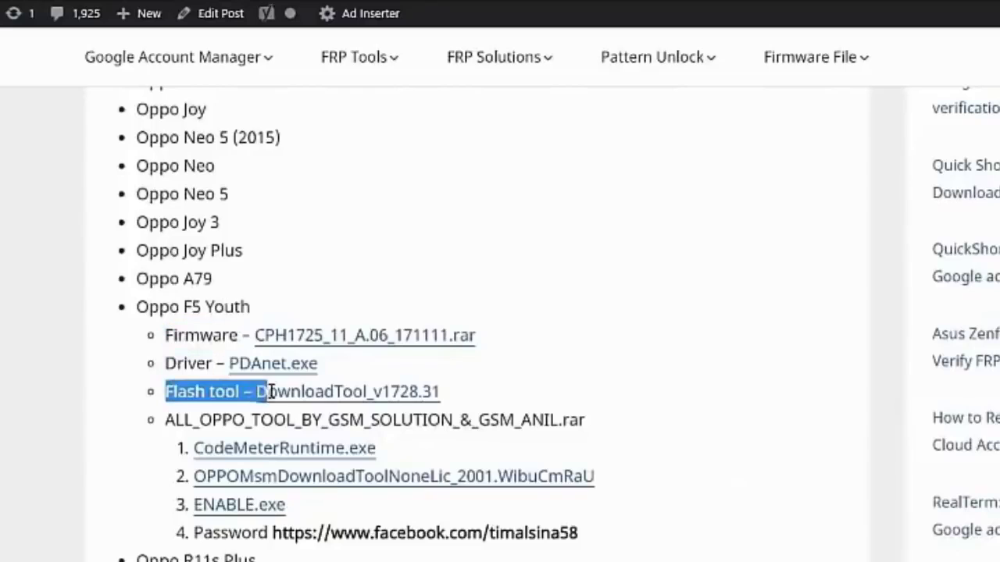
drag(166, 420, 611, 432)
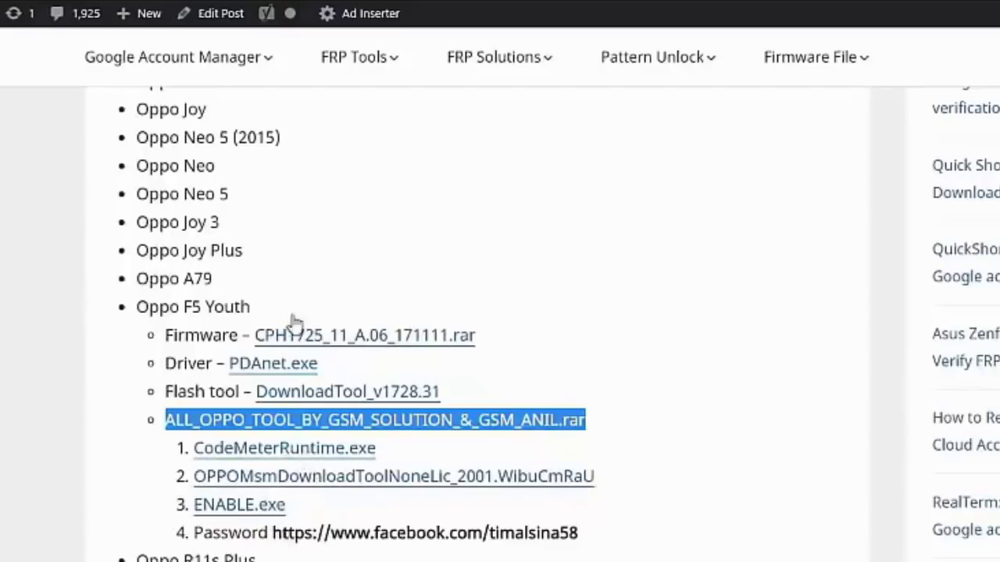
click(322, 344)
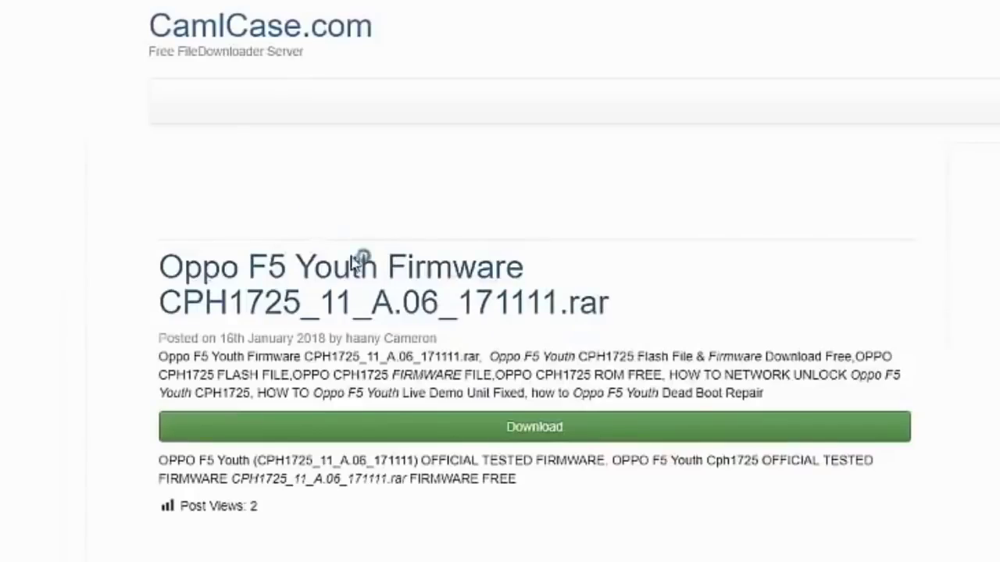
click(482, 434)
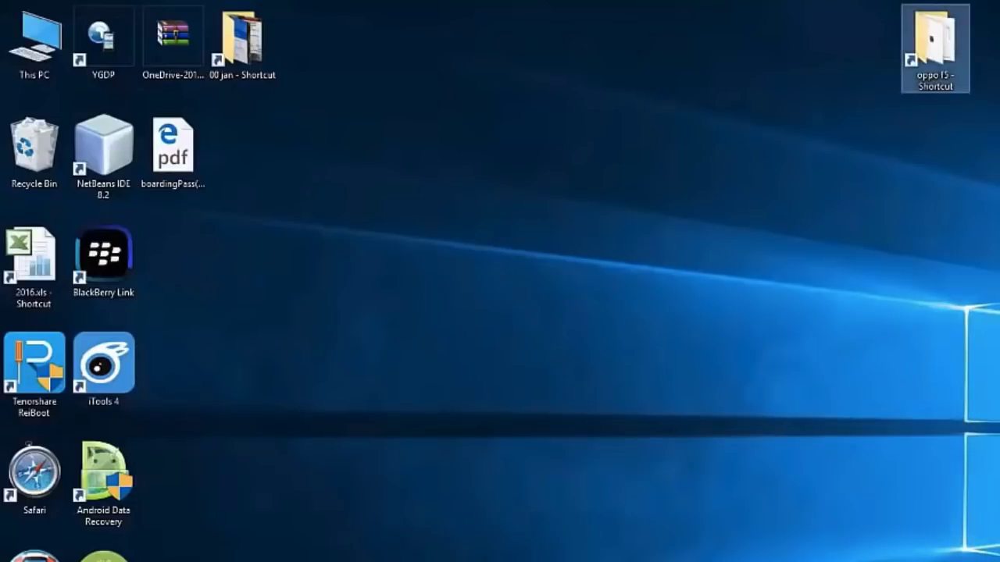
Open the oppo f5 folder from its desktop shortcut and move its window fully into view.
double_click(951, 43)
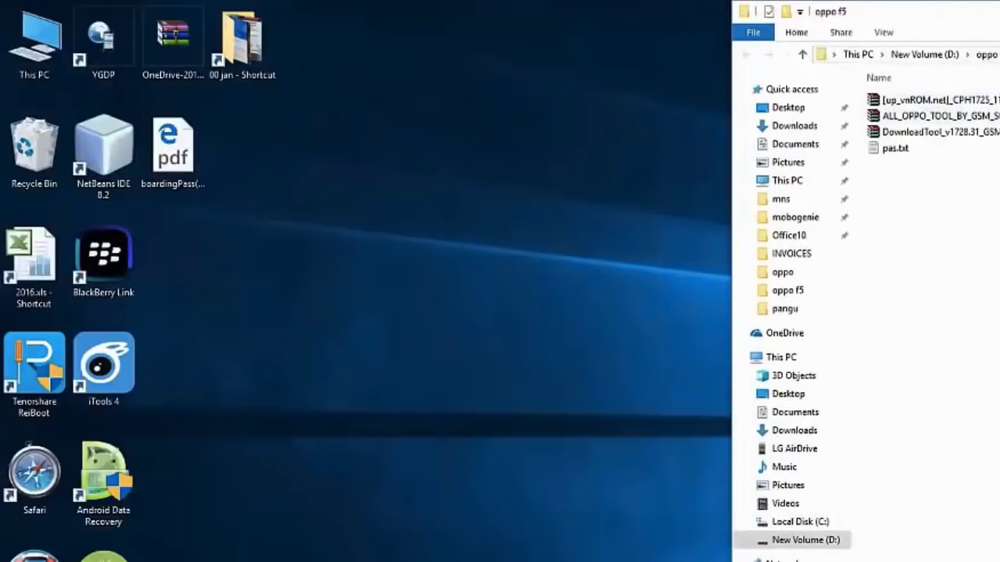
drag(898, 11, 153, 169)
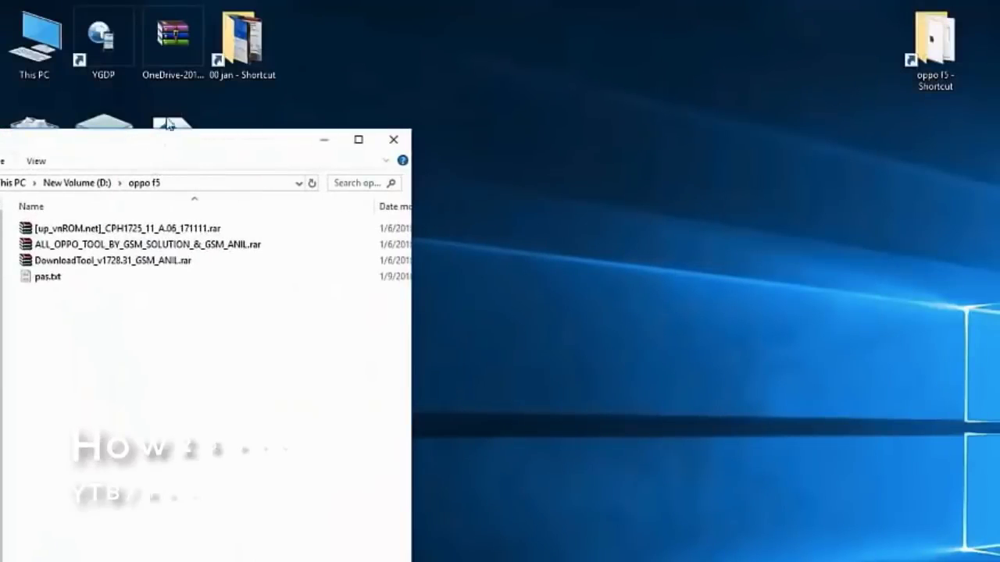
drag(195, 141, 0, 145)
click(293, 106)
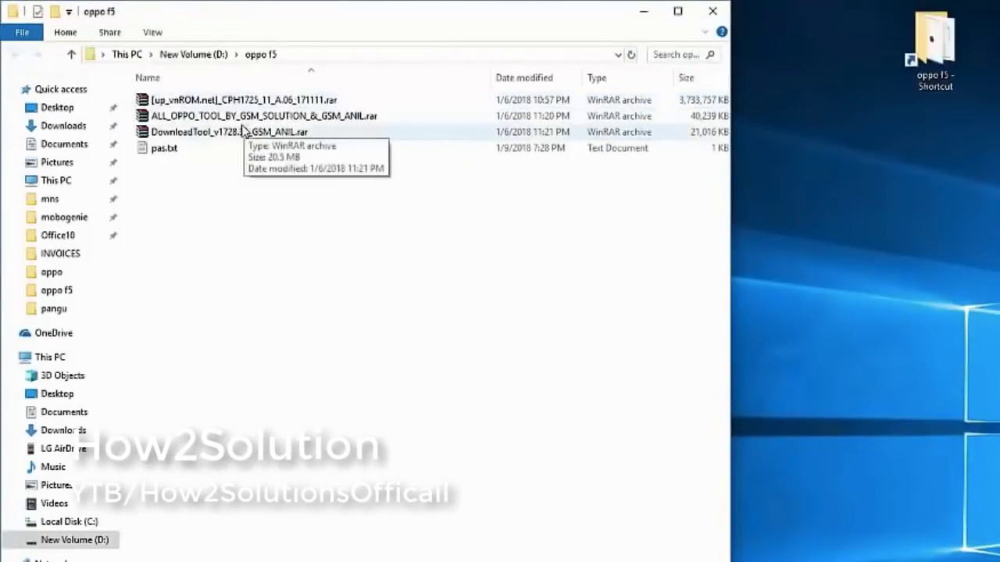
Start extracting ALL_OPPO_TOOL_BY_GSM_SOLUTION_&_GSM_ANIL.rar into a folder of the same name.
click(204, 117)
click(259, 116)
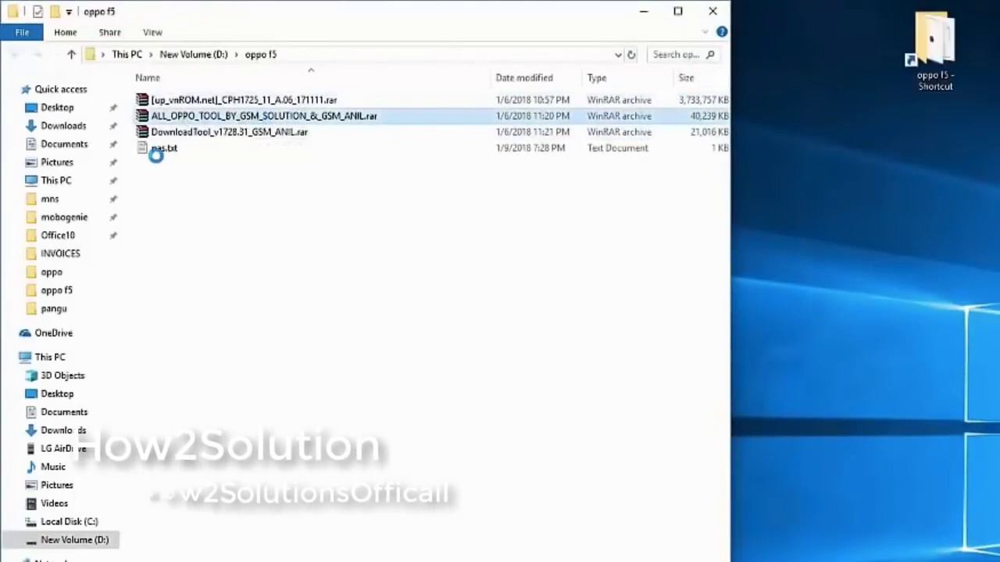
right_click(262, 117)
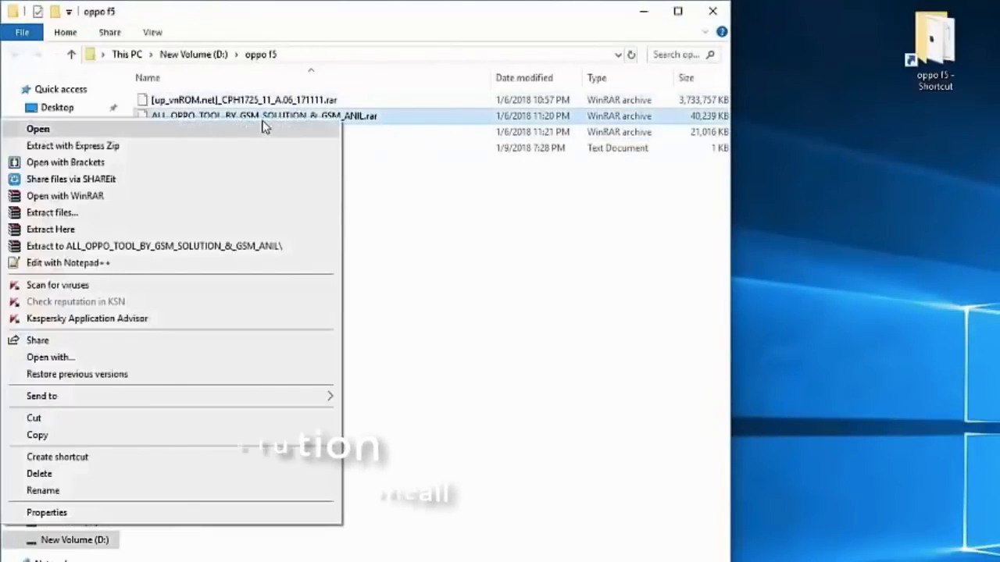
click(162, 247)
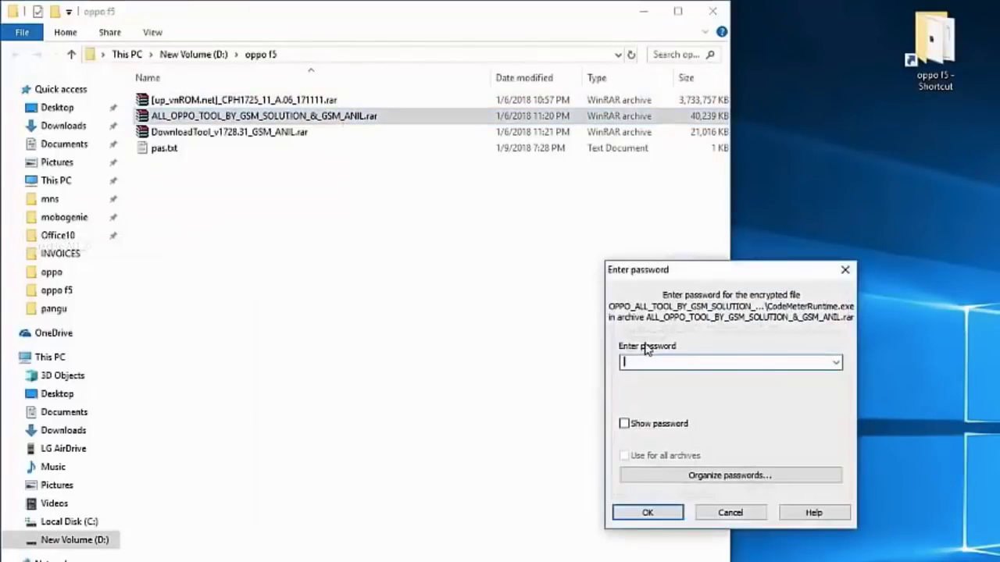
Copy the archive password from the Oppo firmware web page and enter it in the password prompt to extract the archive.
key(alt+Tab)
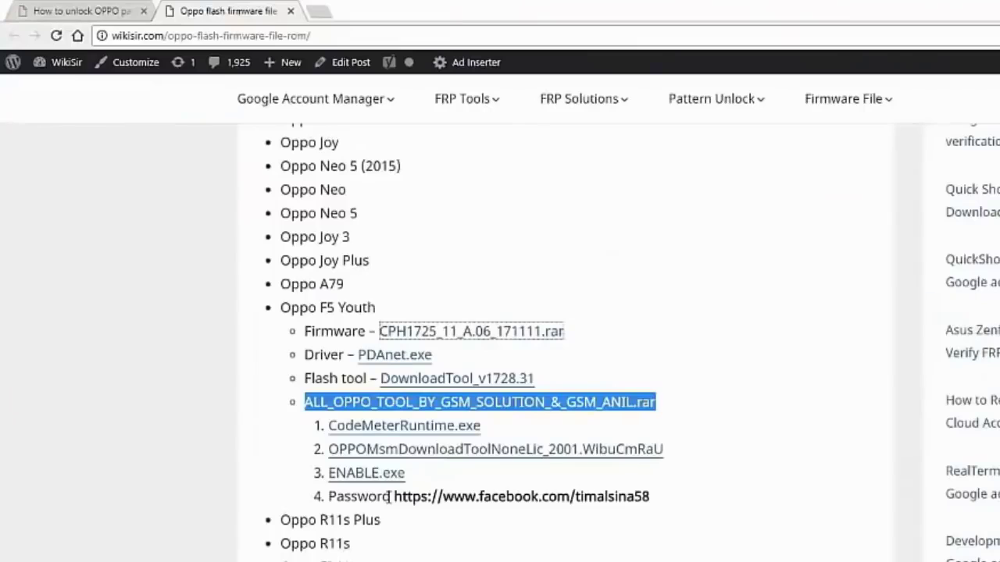
drag(394, 496, 664, 504)
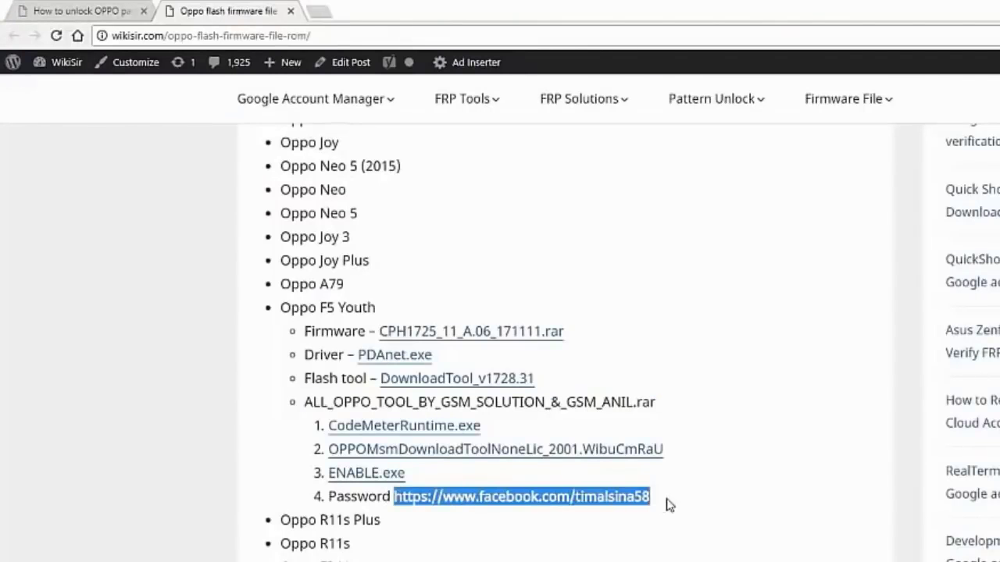
right_click(646, 500)
click(670, 510)
key(alt+Tab)
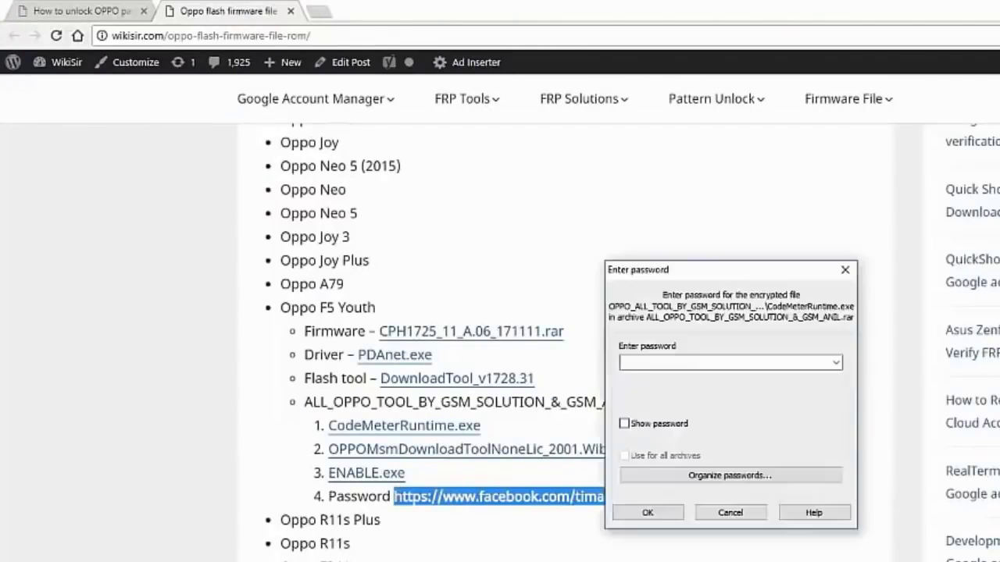
right_click(676, 358)
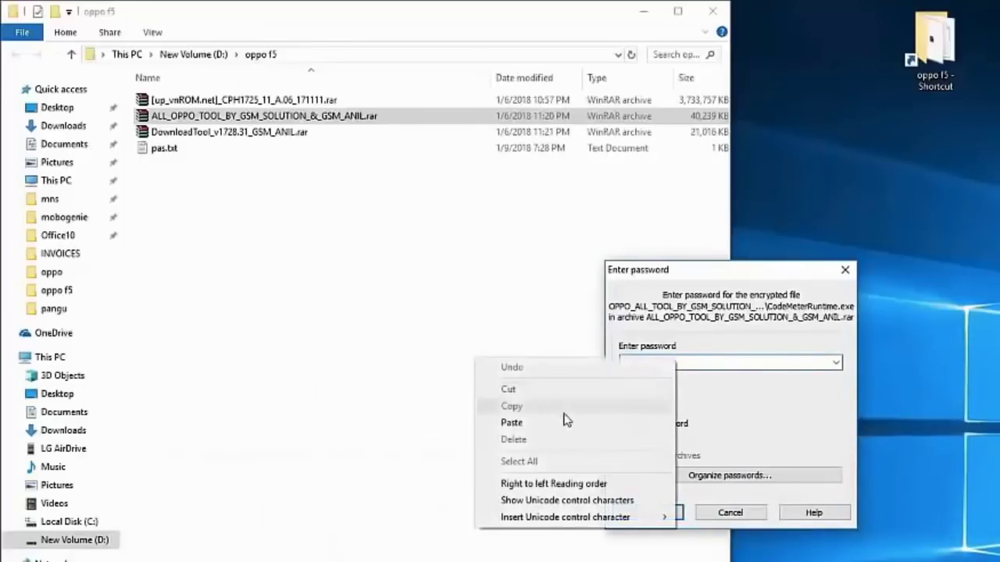
click(563, 420)
click(652, 513)
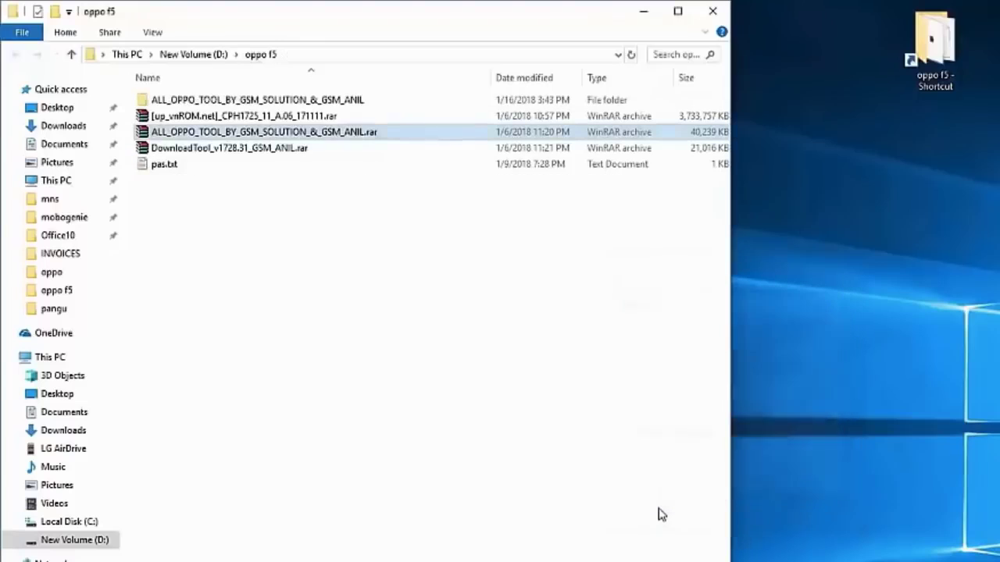
Open the extracted ALL_OPPO_TOOL_BY_GSM_SOLUTION_&_GSM_ANIL folder and its OPPO_ALL_TOOL_BY_GSM_SOLUTION_&_GSM_ANIL subfolder with the installer files.
double_click(304, 102)
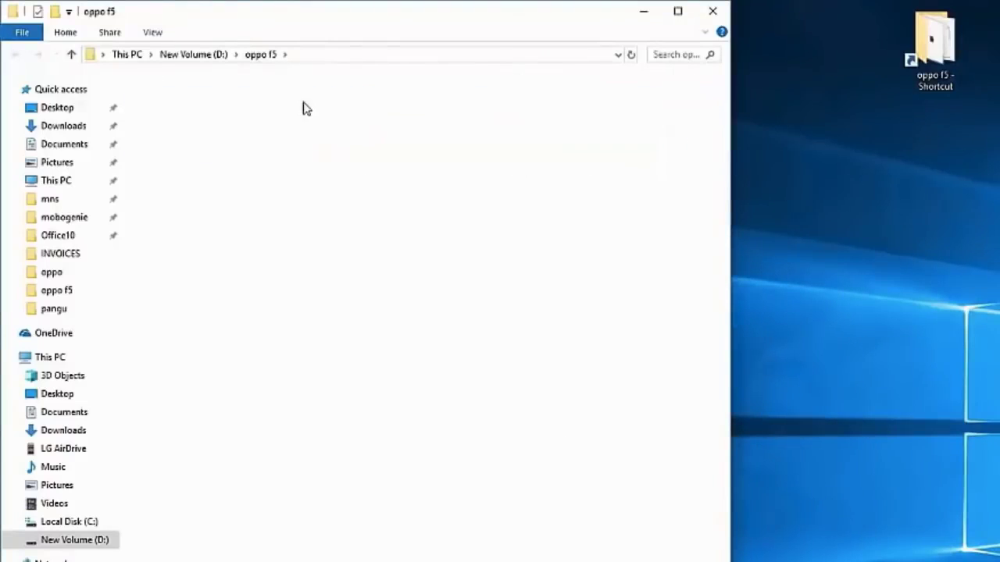
double_click(257, 105)
click(329, 142)
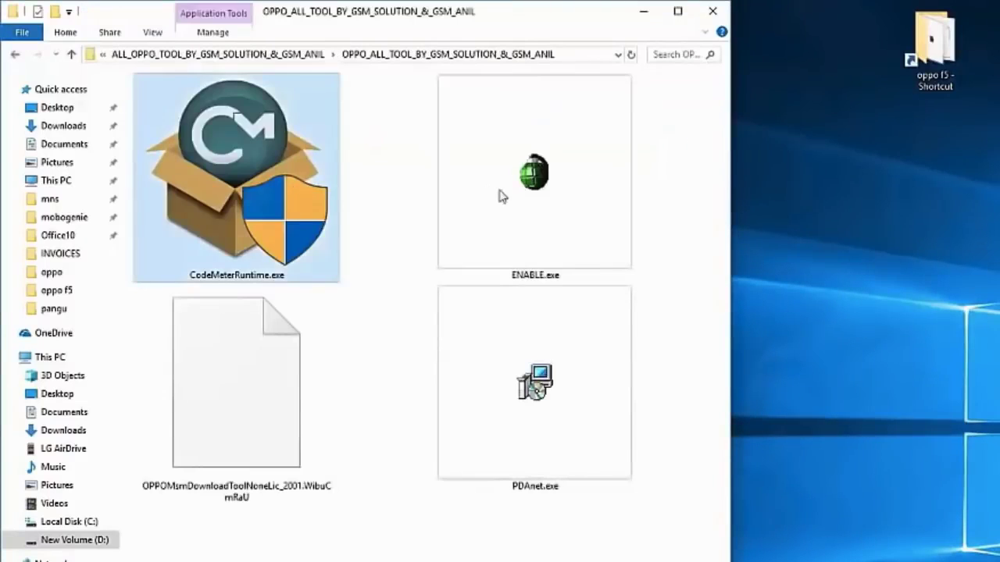
click(504, 197)
click(551, 364)
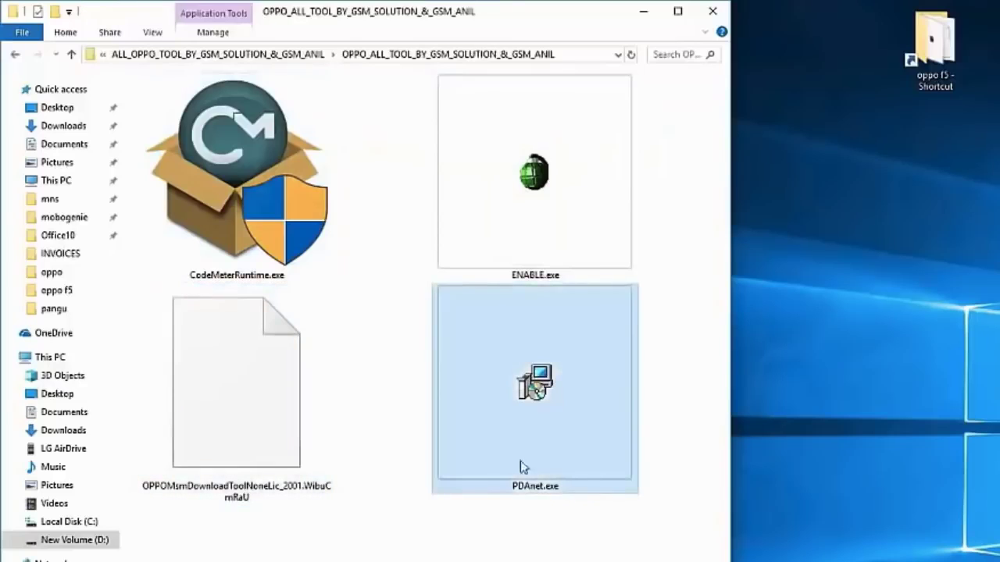
Run PDAnet.exe, letting it uninstall the existing version, accept the license agreement and keep the default setup folders.
double_click(555, 405)
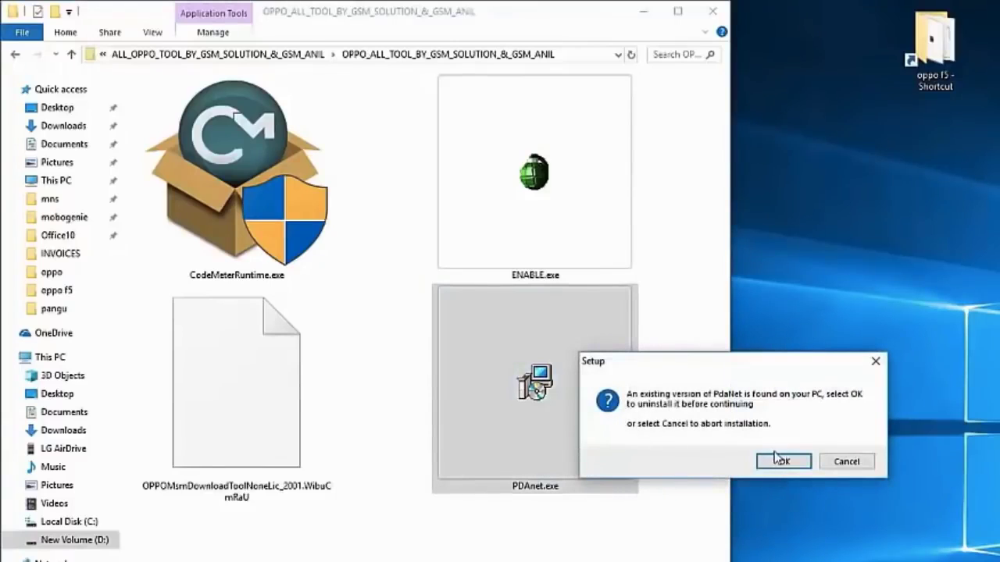
click(781, 461)
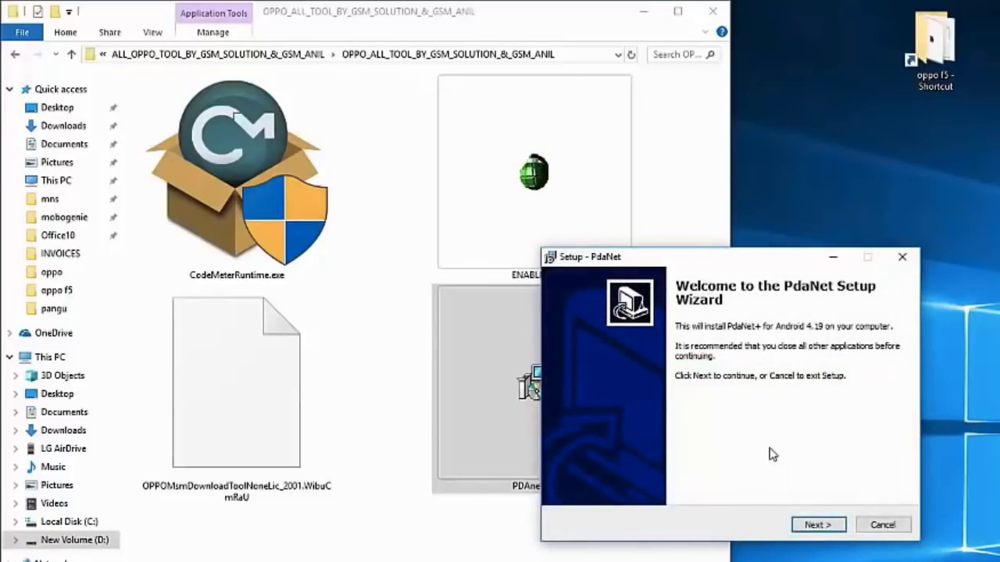
click(819, 526)
click(647, 479)
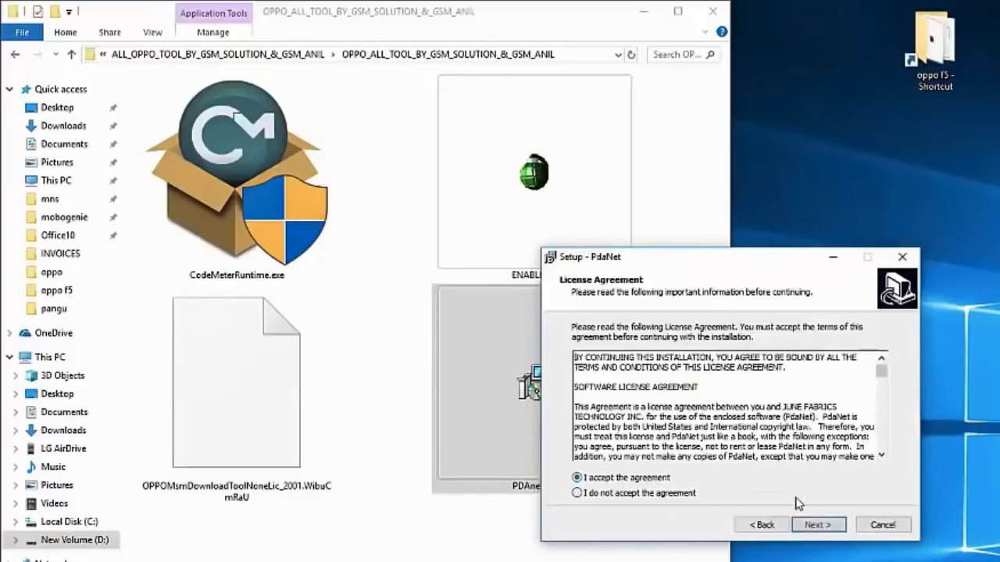
click(820, 525)
click(838, 526)
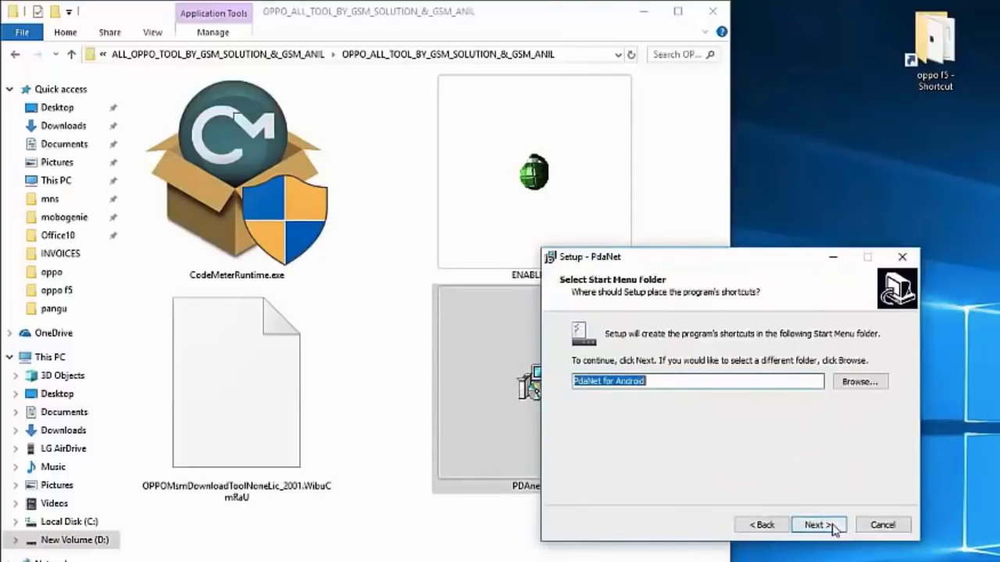
click(833, 528)
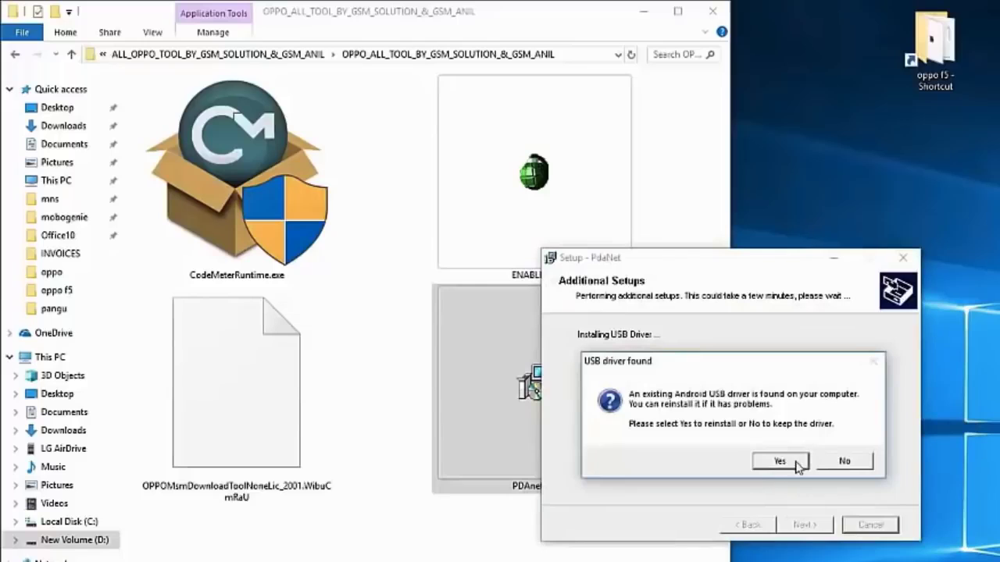
Finish the PdaNet setup by reinstalling the USB driver with phone type Others and skipping the USB connection.
click(780, 462)
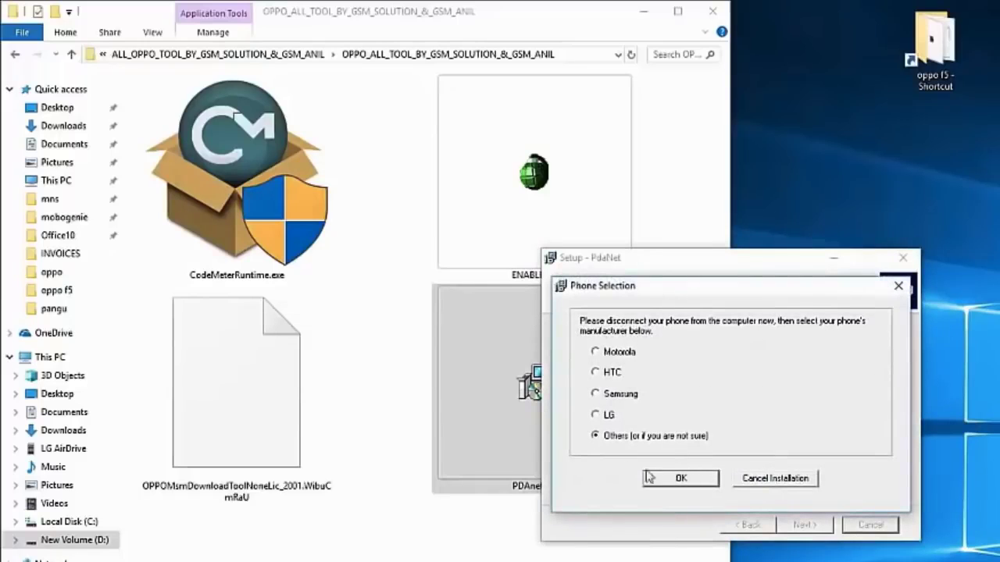
click(680, 478)
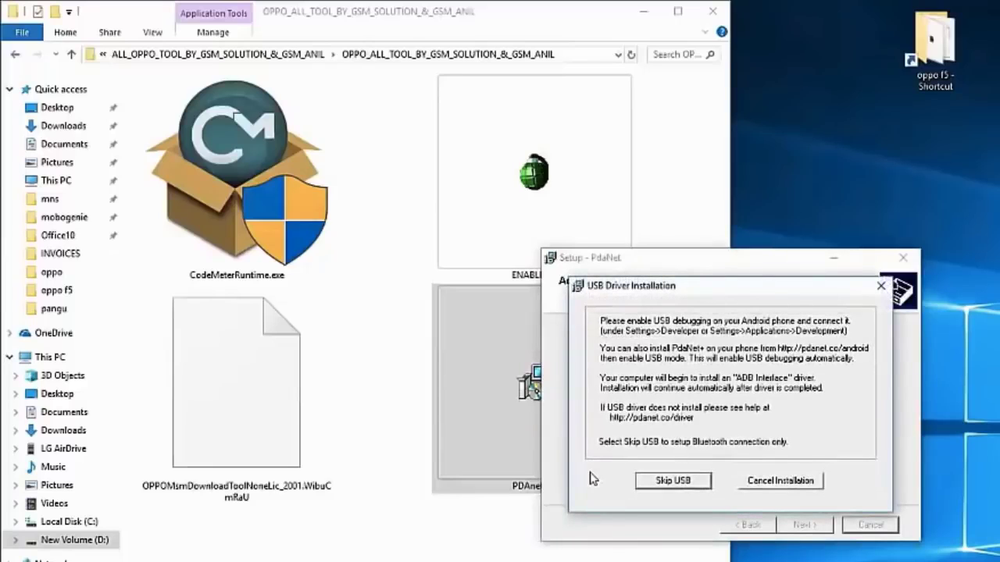
click(668, 482)
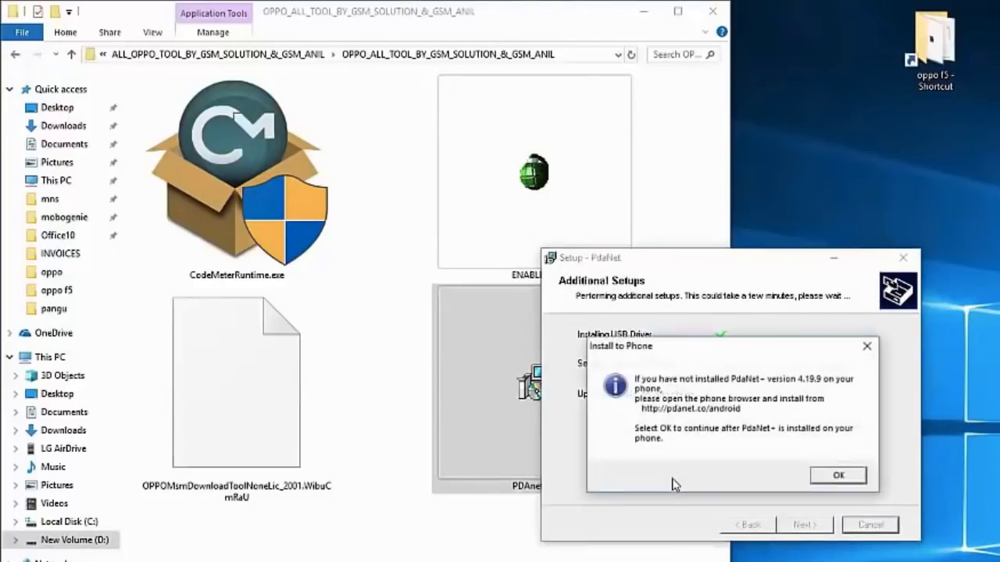
click(838, 476)
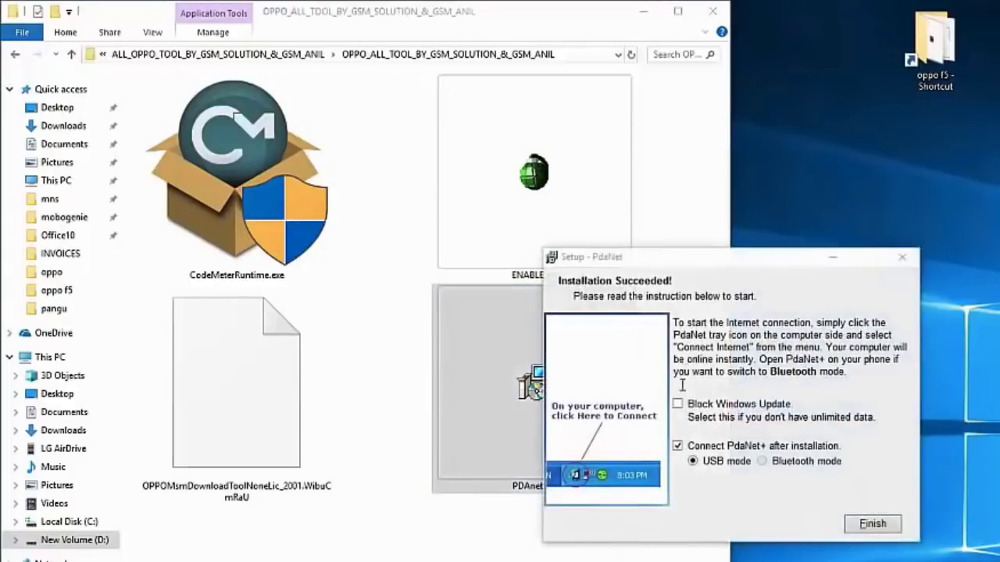
click(871, 524)
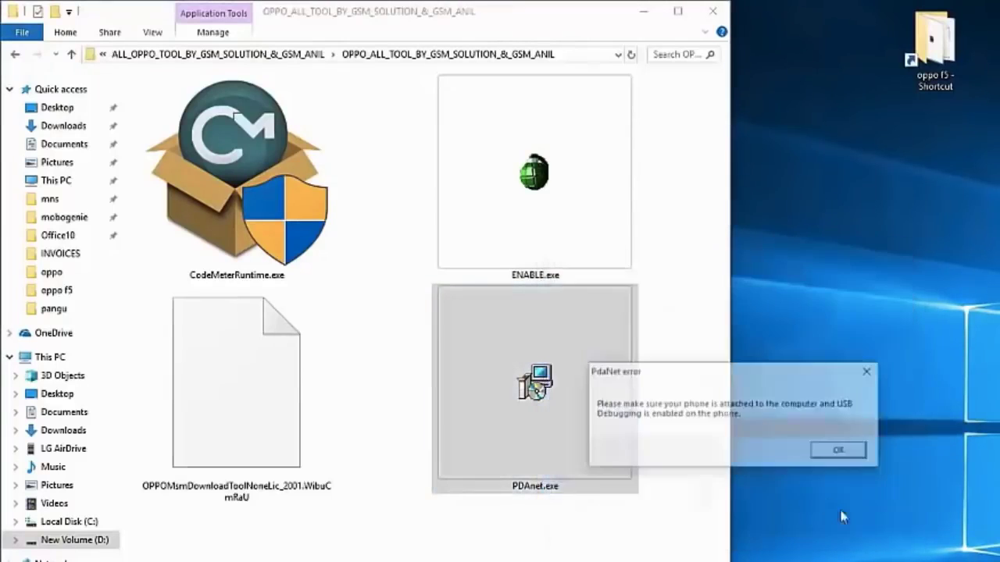
click(840, 451)
Install CodeMeter Runtime Kit v6.40b from CodeMeterRuntime.exe for all users of this machine, accepting the license terms.
click(240, 175)
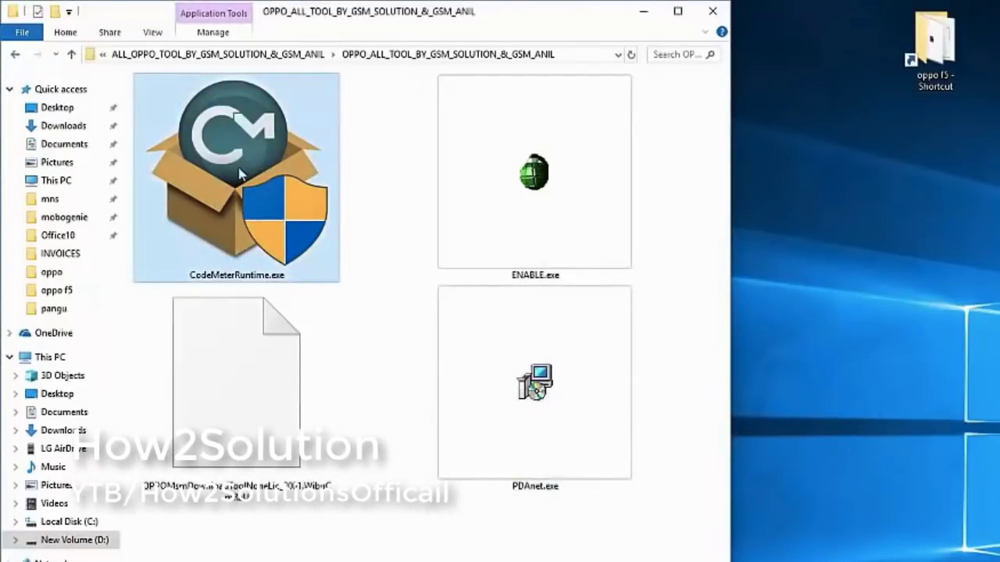
double_click(275, 202)
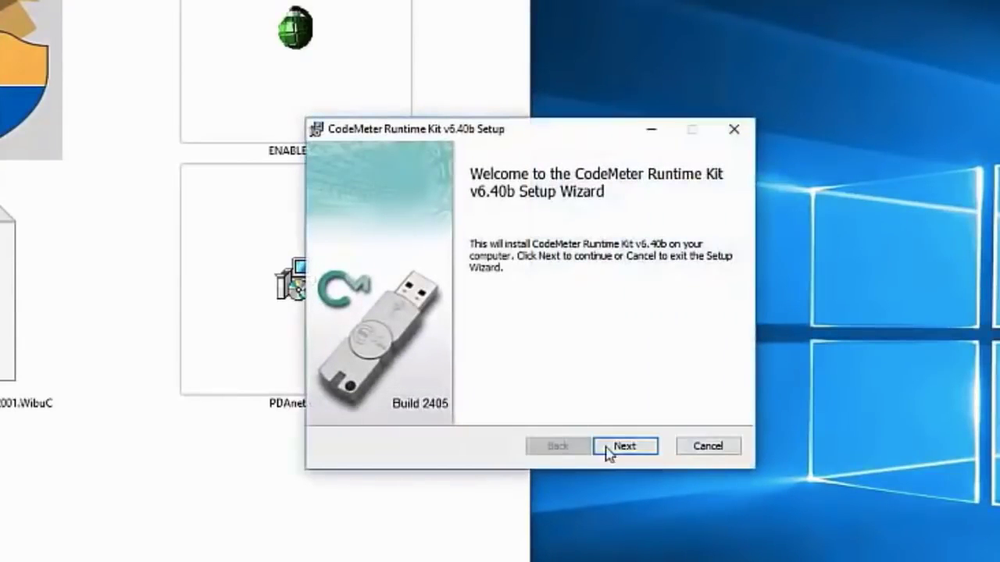
click(636, 457)
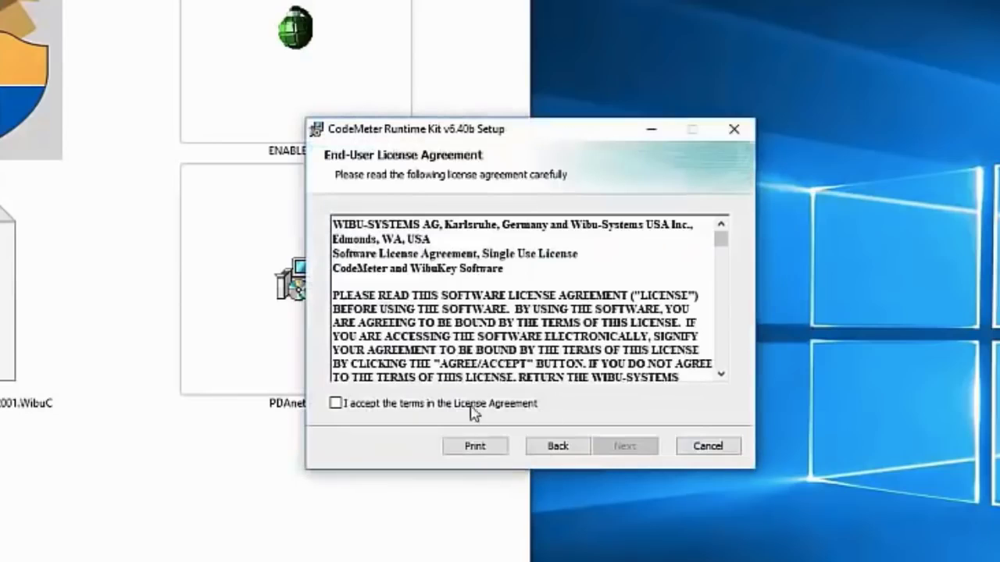
click(335, 404)
click(621, 453)
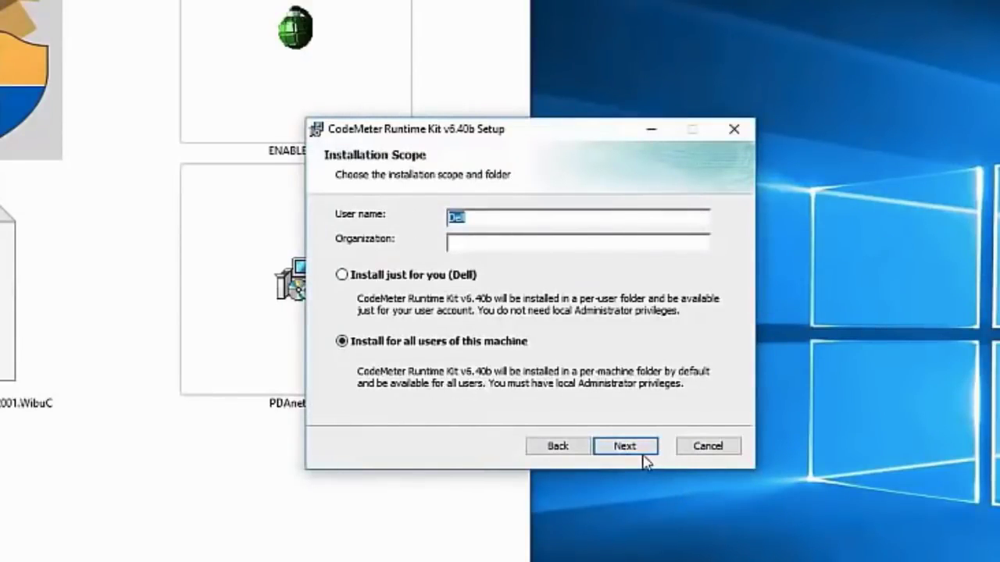
click(633, 450)
click(650, 446)
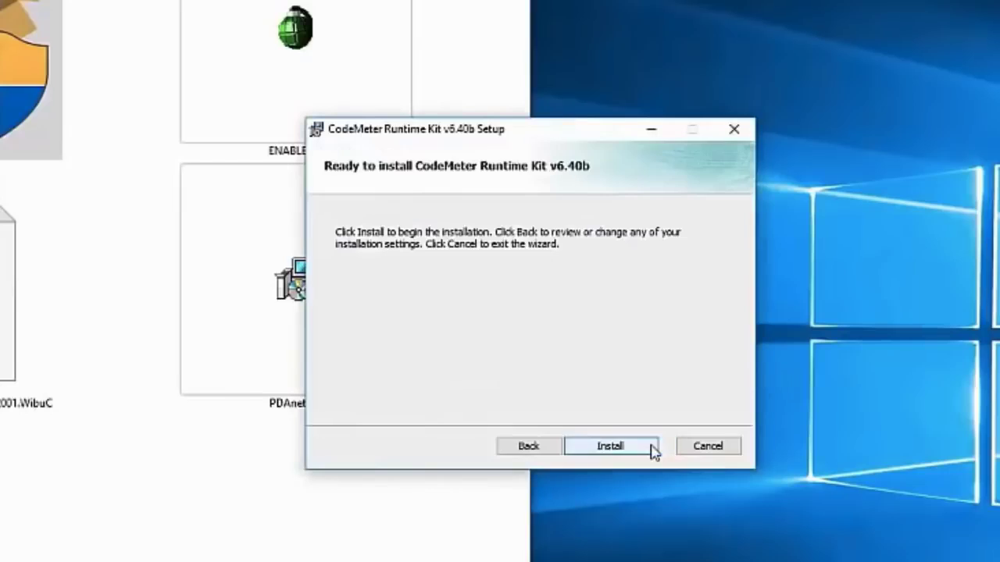
click(600, 453)
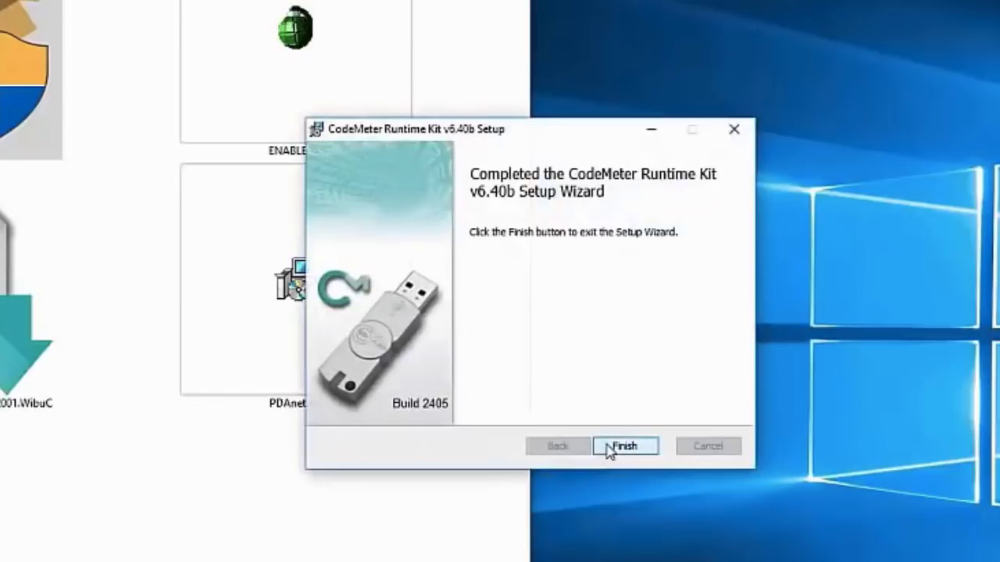
click(642, 450)
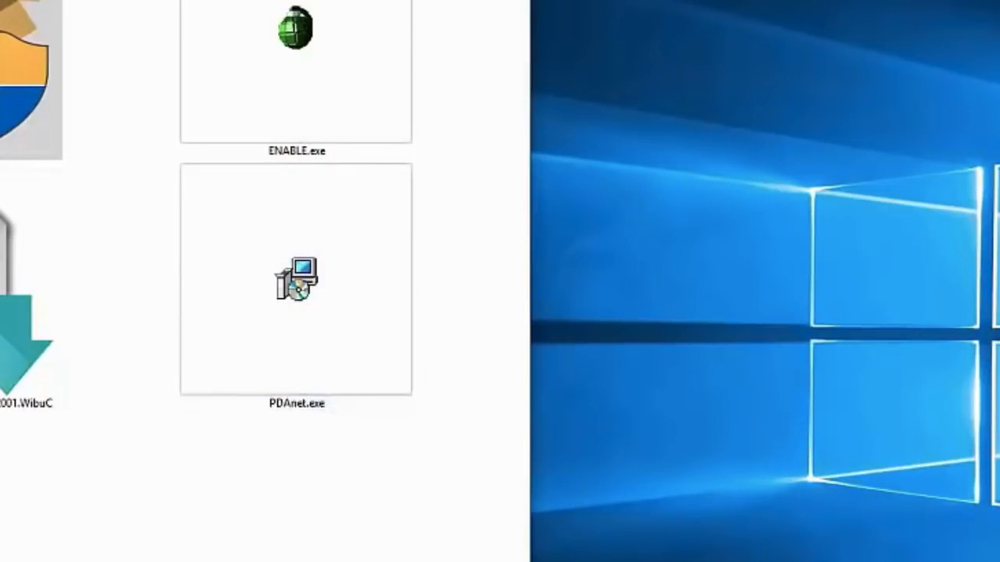
Import the license file OPPOMsmDownloadToolNoneLic_2001.WibuCmRaU into CodeMeter Control Center and close it.
click(255, 86)
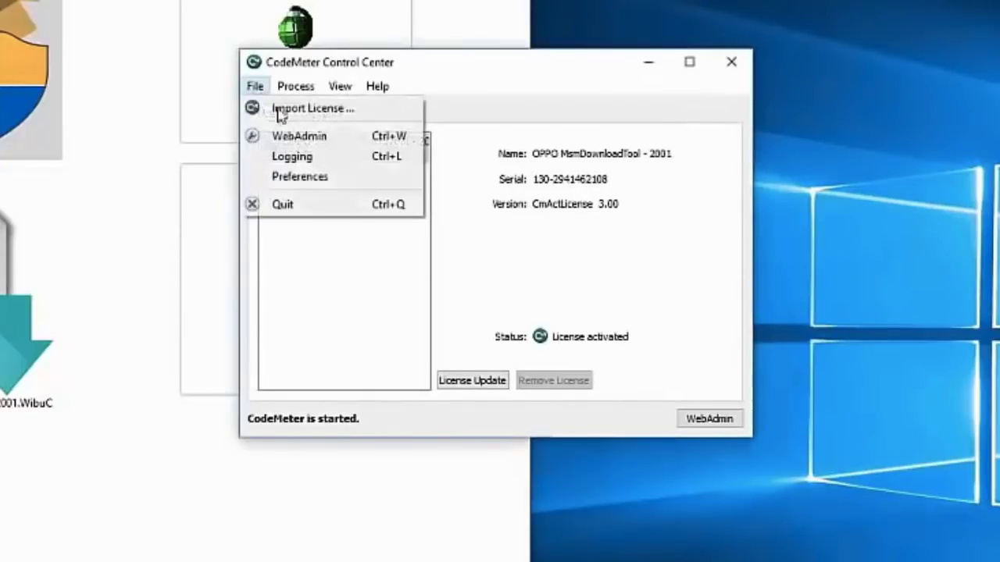
click(285, 110)
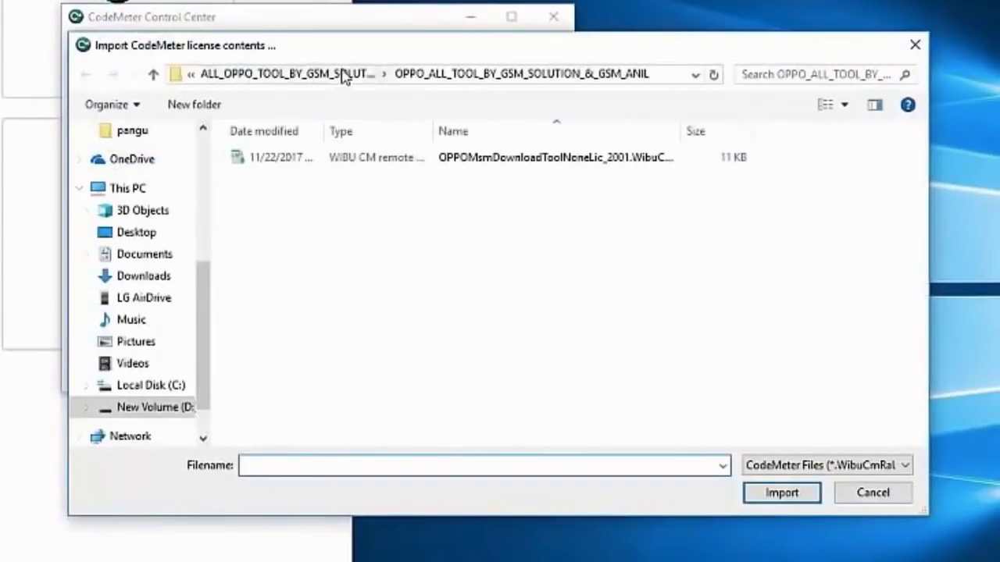
click(310, 159)
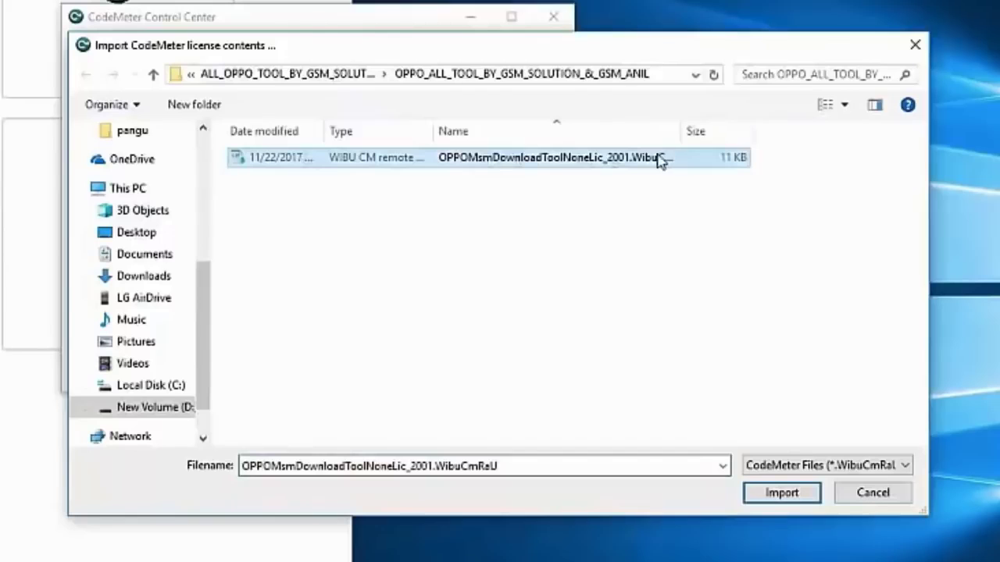
drag(679, 132, 886, 131)
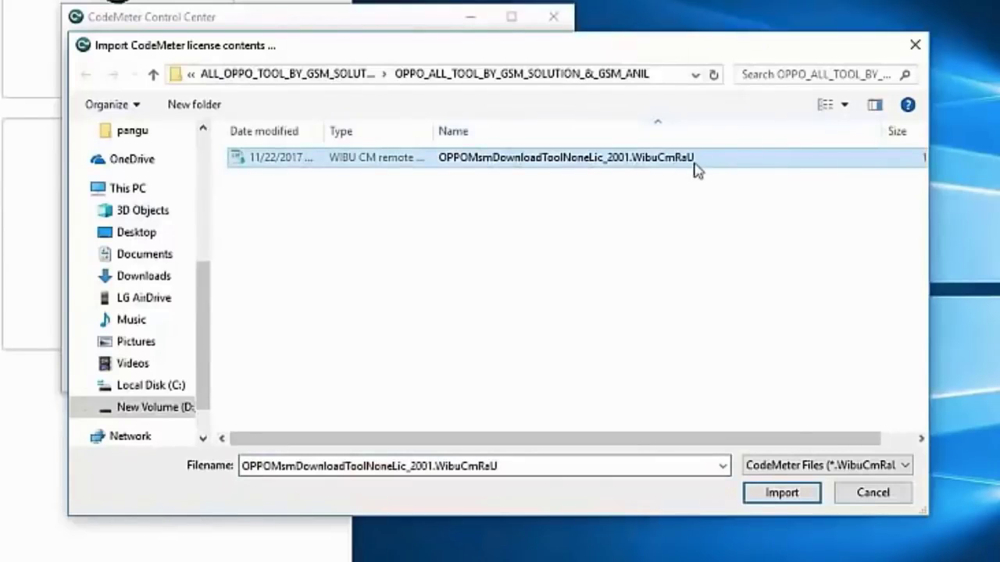
click(773, 494)
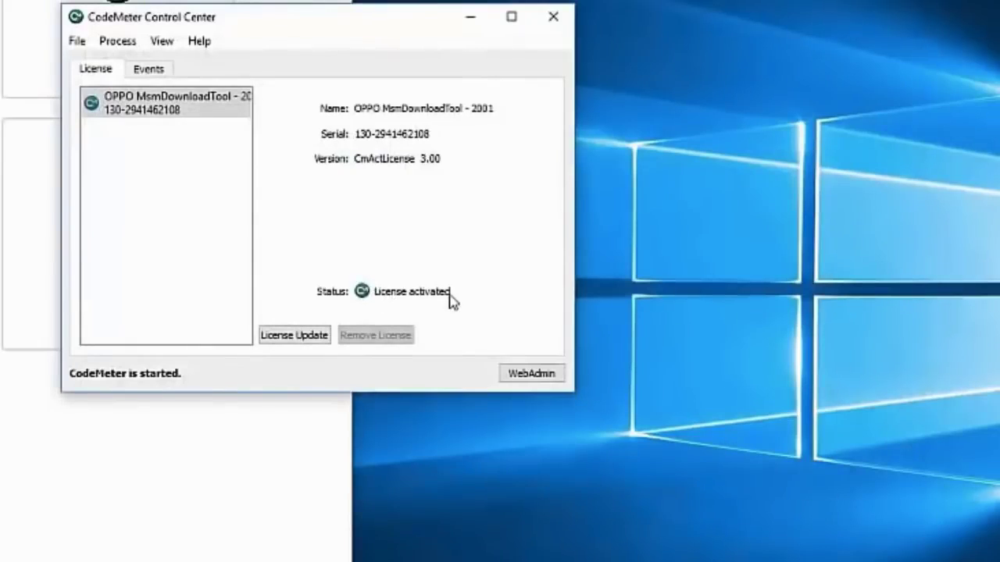
click(556, 19)
Go back to the oppo f5 folder and extract the firmware archive [up_vnROM.net]_CPH1725_11_A.06_171111.rar into its own folder.
right_click(578, 71)
click(517, 107)
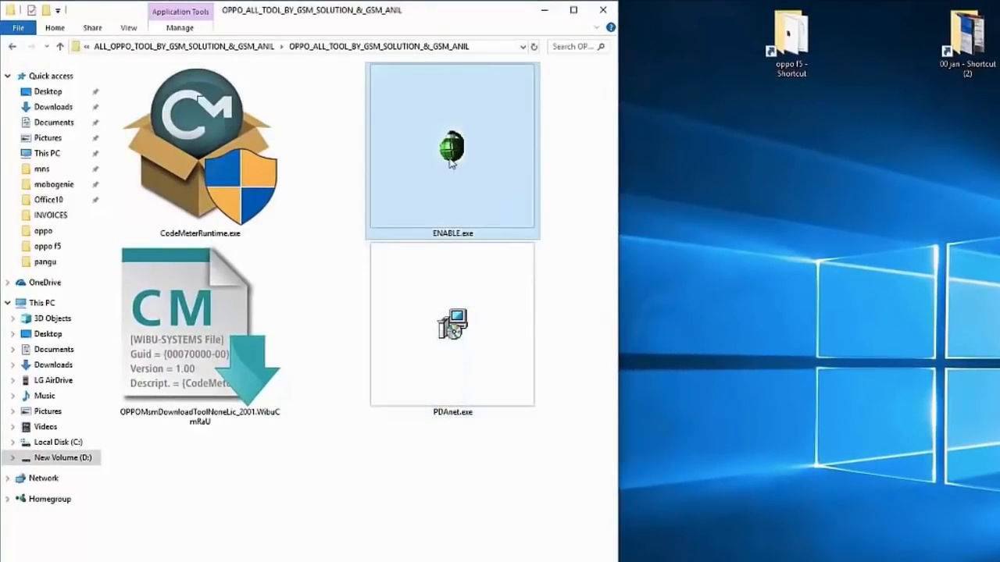
click(174, 47)
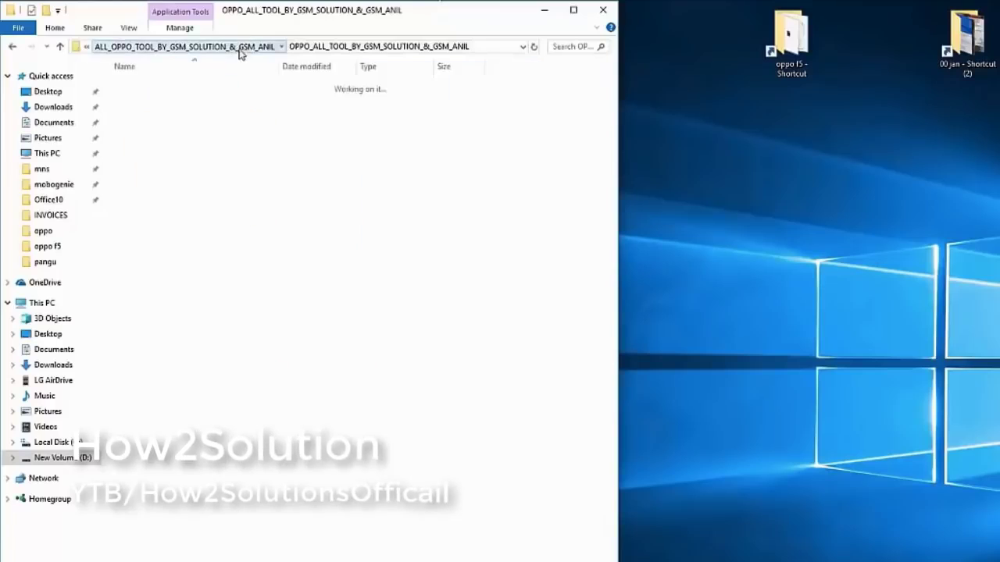
click(220, 48)
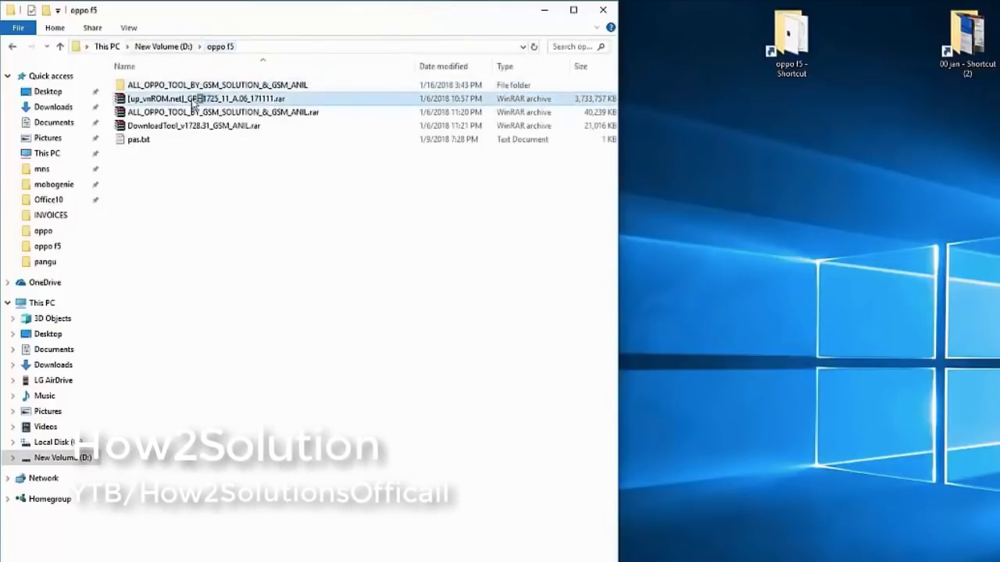
right_click(217, 100)
click(125, 202)
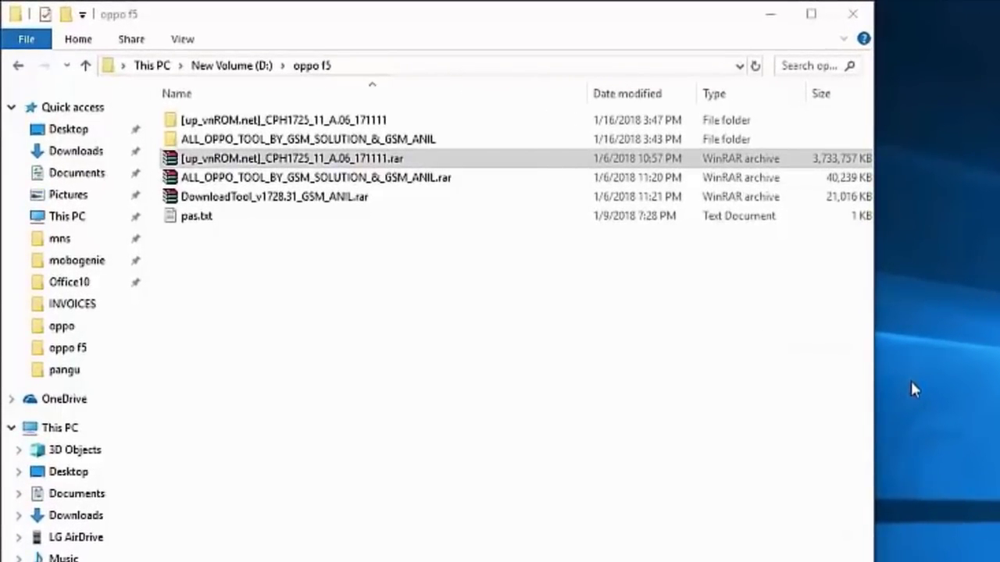
Refresh the oppo f5 folder, inspect the extracted firmware files in [up_vnROM.net]_CPH1725_11_A.06_171111, and return to oppo f5.
right_click(500, 353)
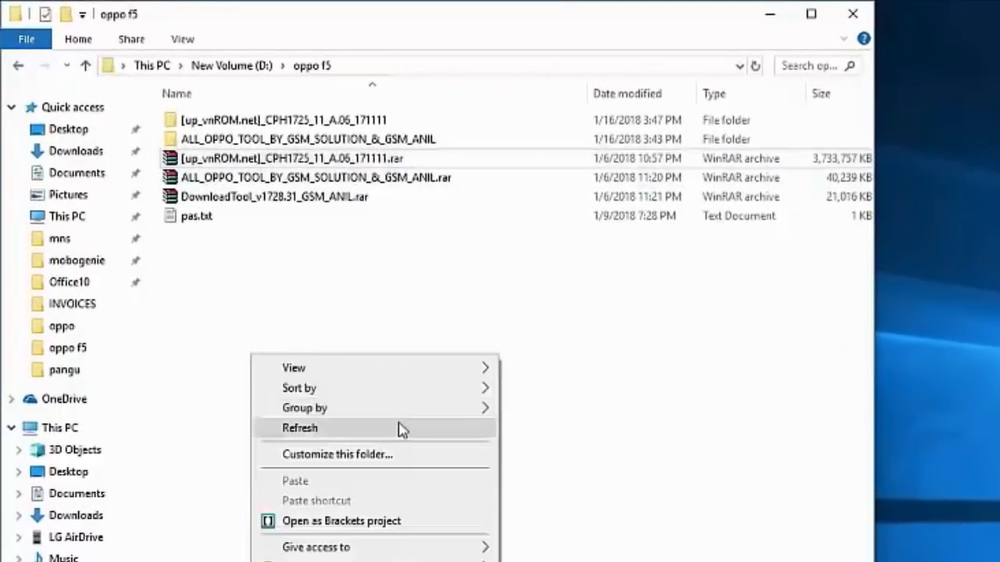
click(378, 422)
click(306, 179)
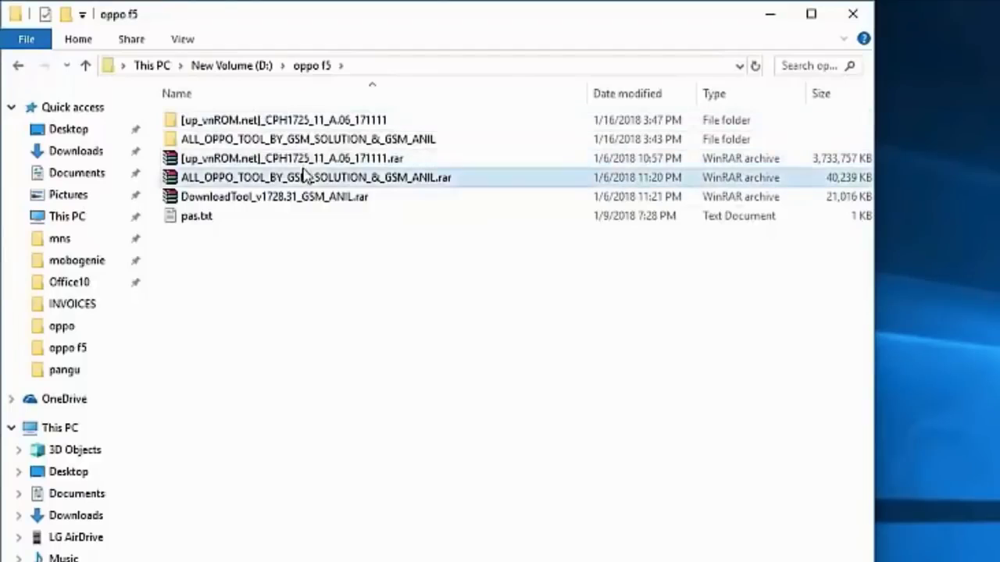
double_click(318, 125)
key(ctrl+a)
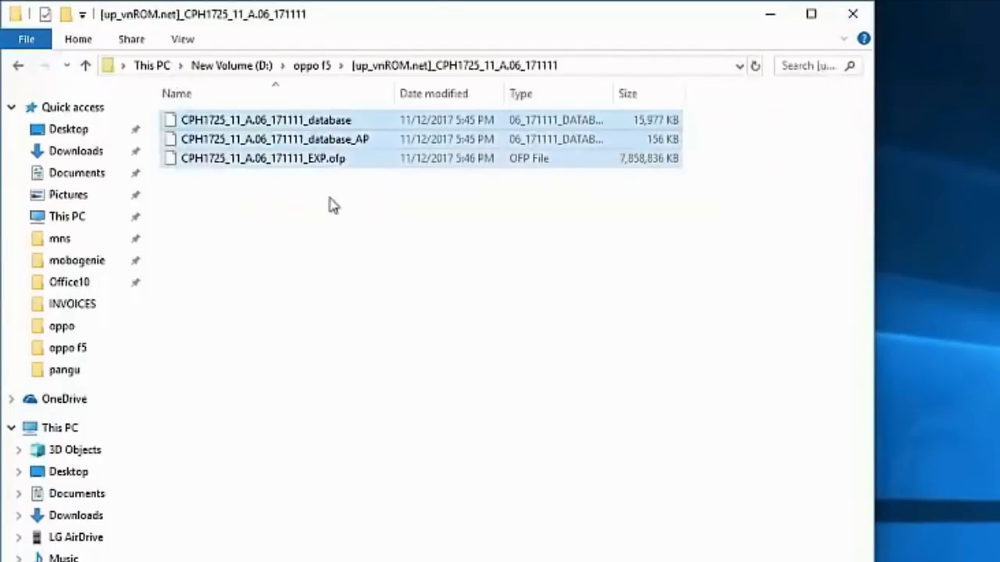
click(348, 166)
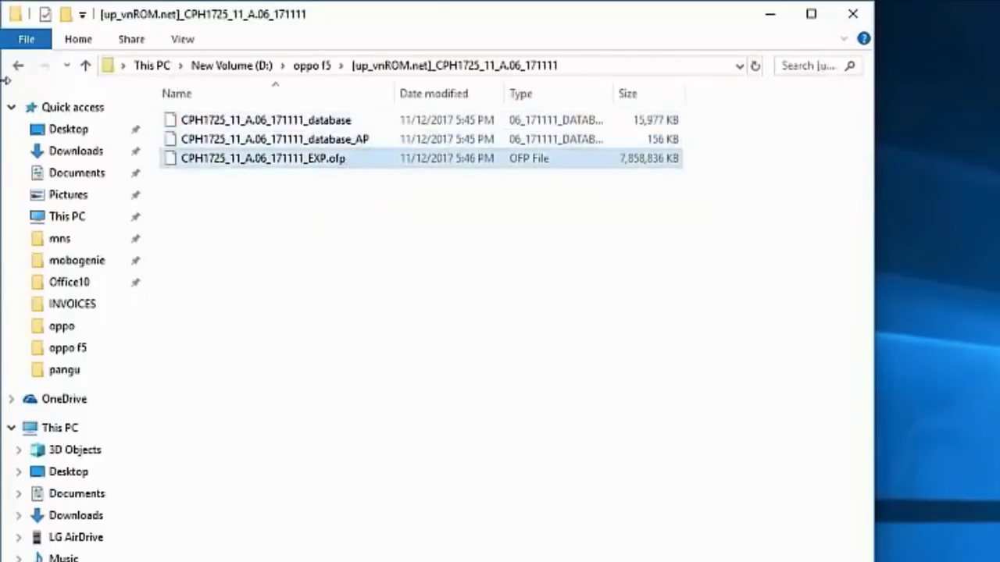
click(18, 69)
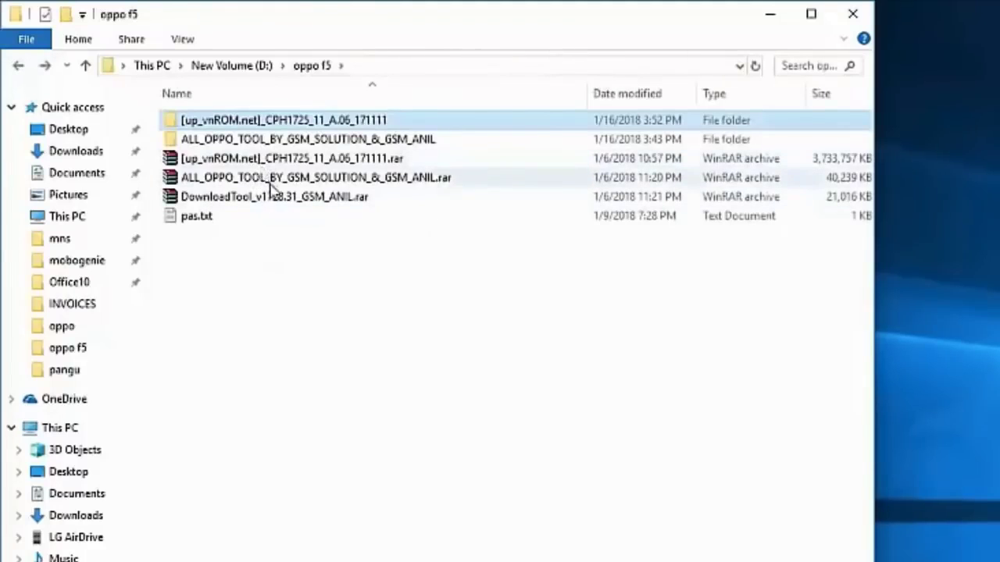
Extract DownloadTool_v1728.31_GSM_ANIL.rar into its own folder within oppo f5.
click(251, 199)
right_click(314, 201)
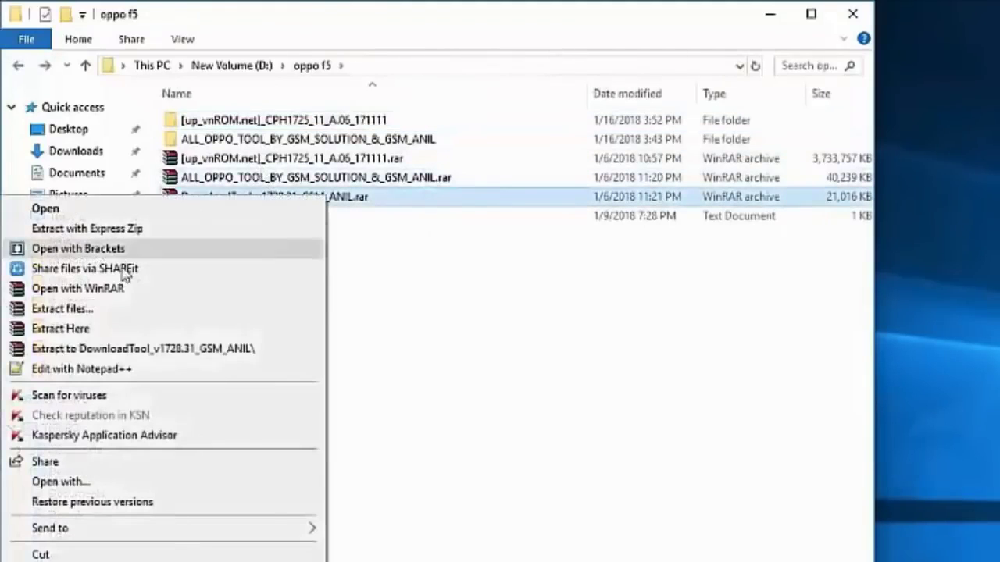
click(111, 349)
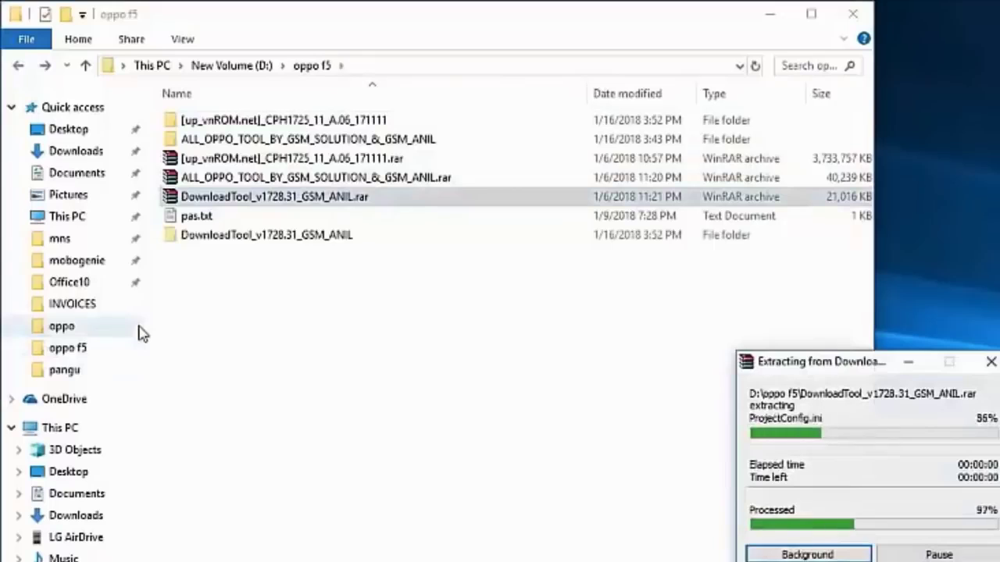
click(206, 160)
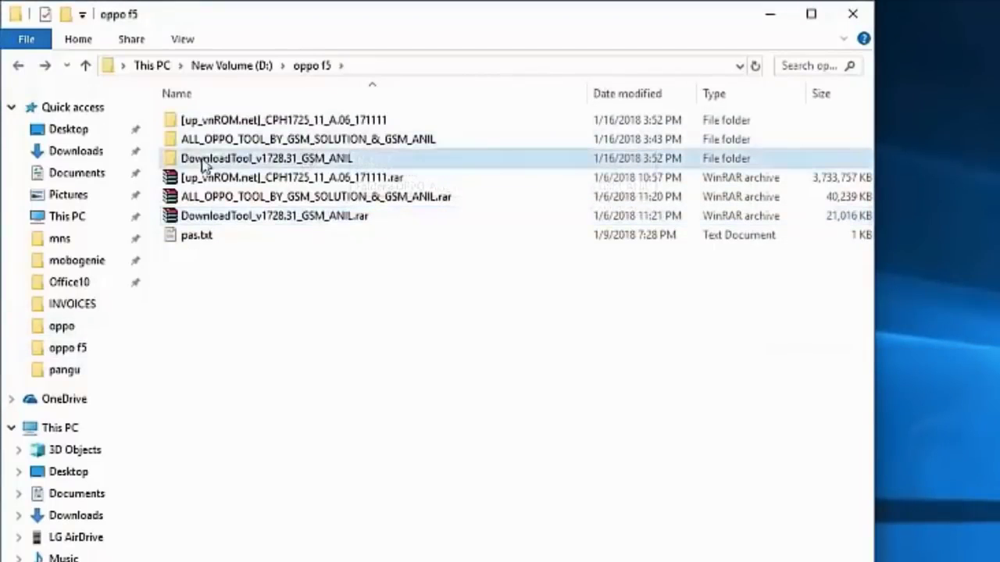
Open the extracted DownloadTool_v1728.31_GSM_ANIL folder and run DownloadTool.exe as administrator.
double_click(278, 163)
drag(448, 402, 268, 232)
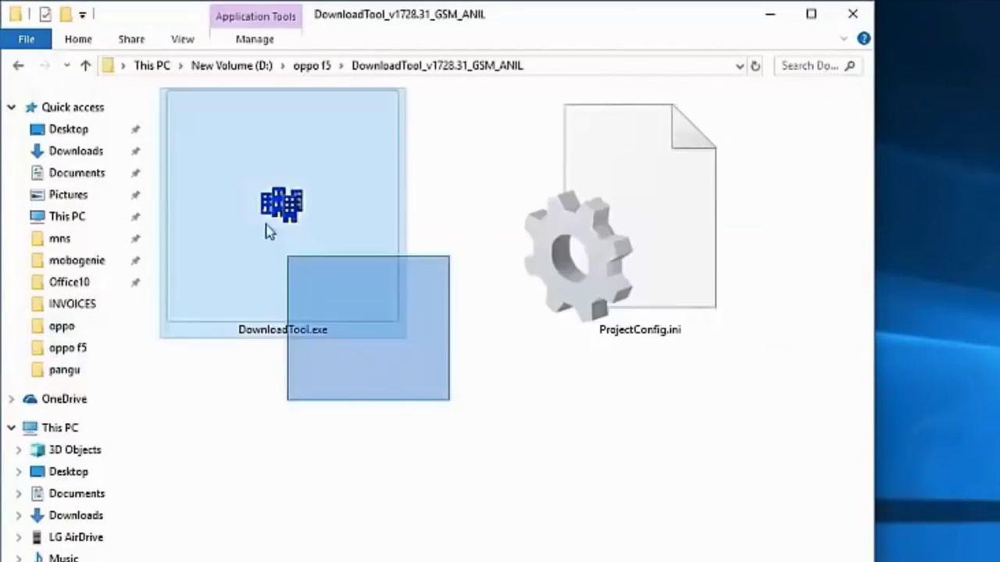
right_click(319, 187)
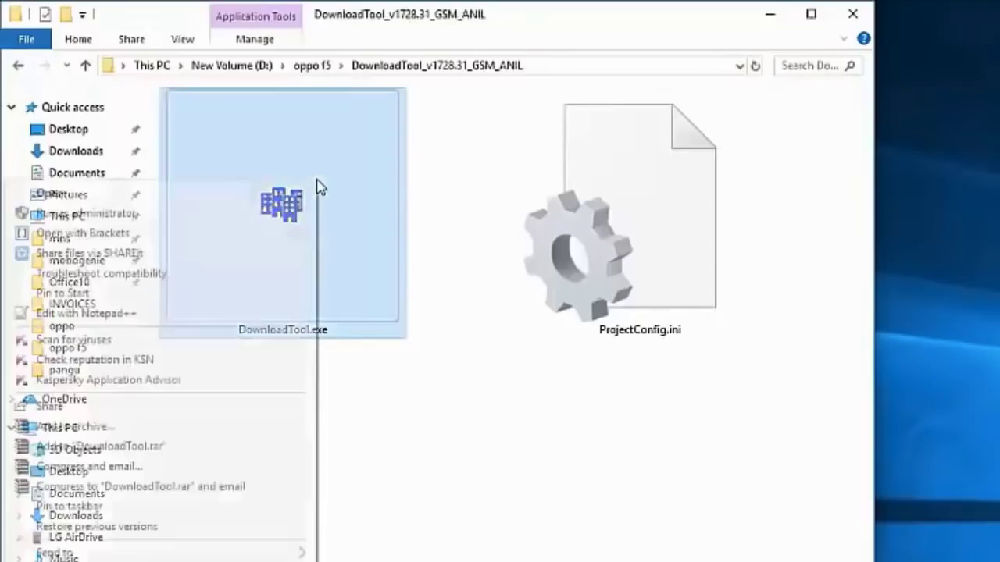
click(124, 217)
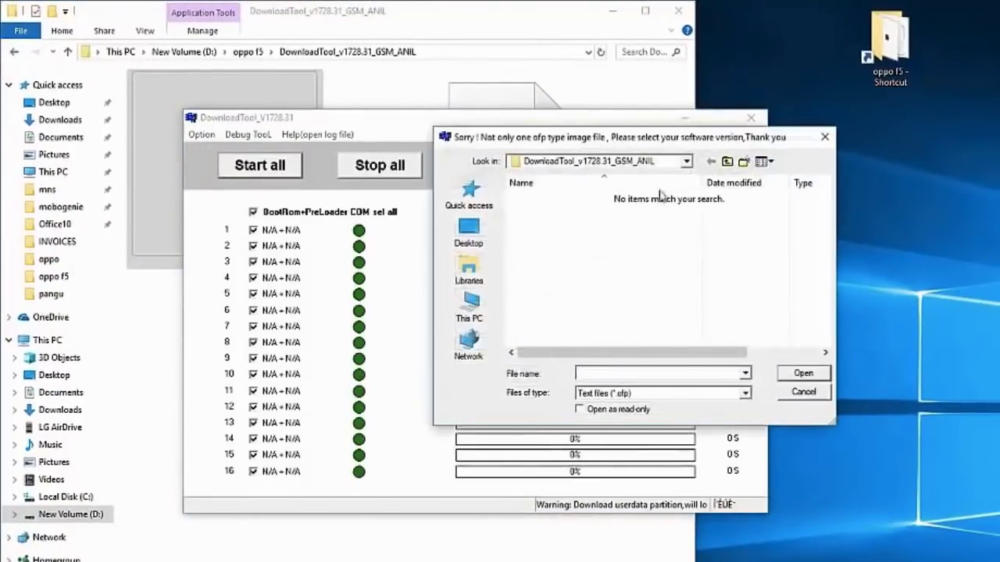
Load CPH1725_11_A.06_171111_EXP.ofp from the extracted firmware folder into DownloadTool and accept project ID 17321.
click(726, 163)
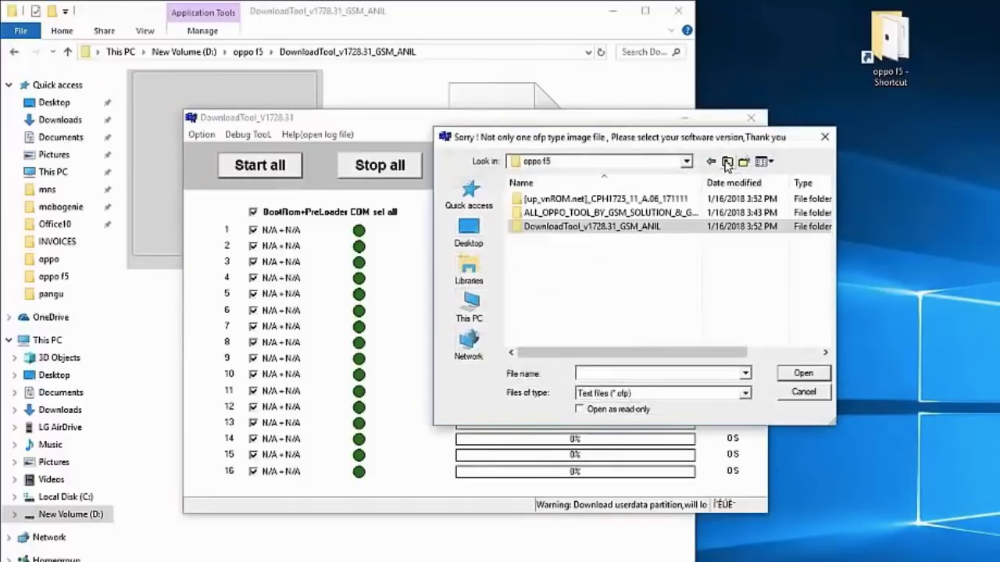
double_click(616, 201)
click(585, 200)
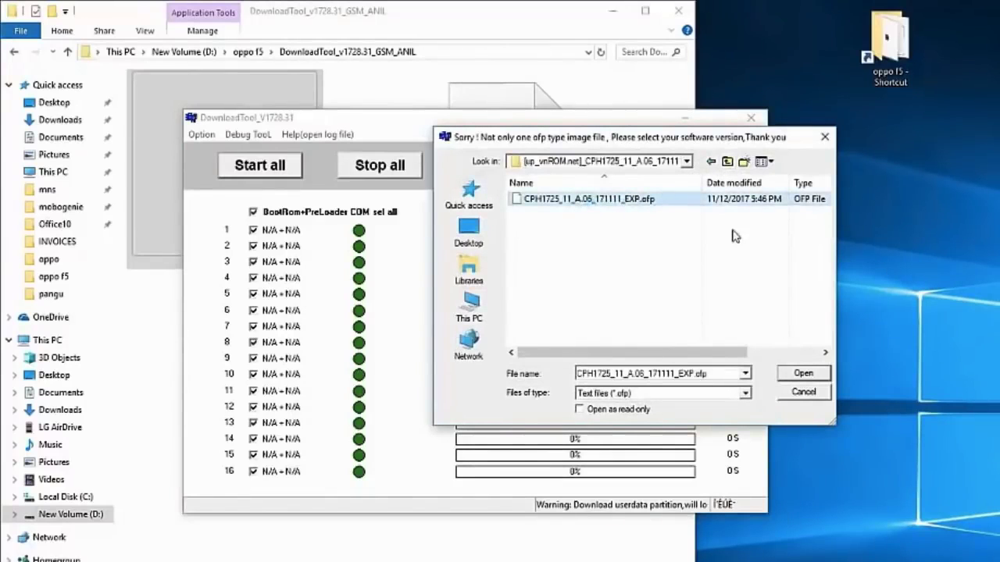
click(801, 378)
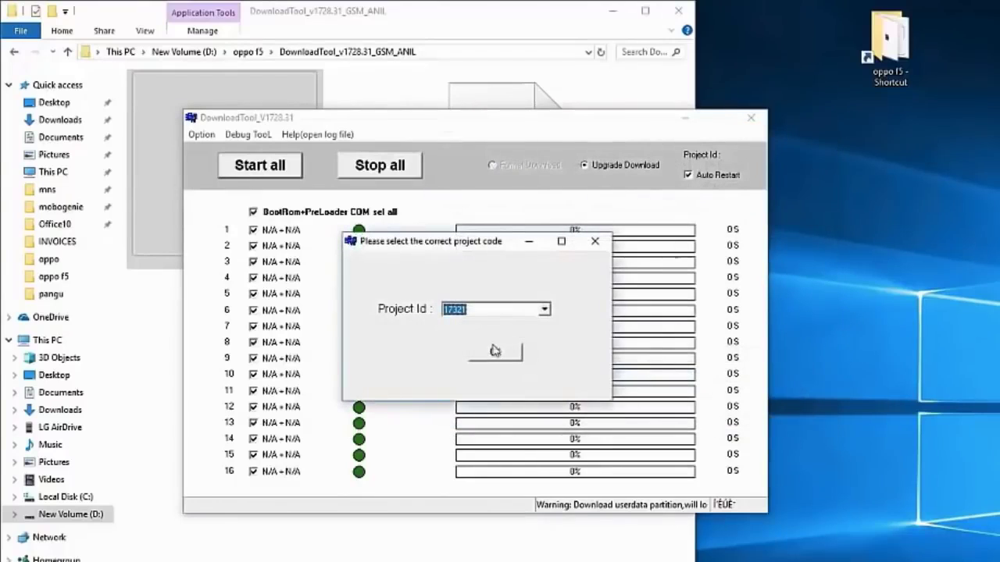
click(494, 353)
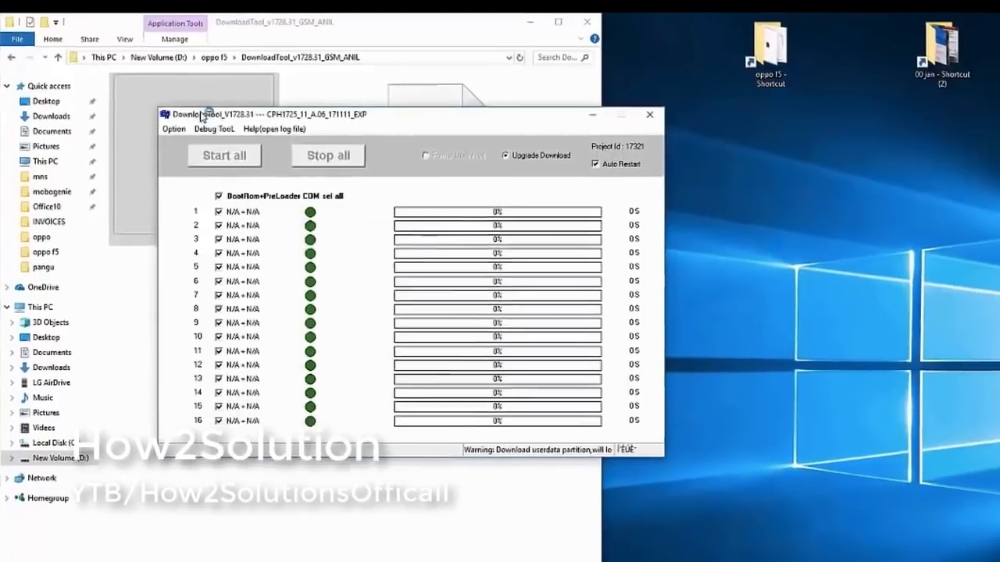
Move the DownloadTool window beside the file window and open the OPPO_ALL_TOOL_BY_GSM_SOLUTION_&_GSM_ANIL subfolder inside ALL_OPPO_TOOL_BY_GSM_SOLUTION_&_GSM_ANIL.
drag(201, 116, 713, 137)
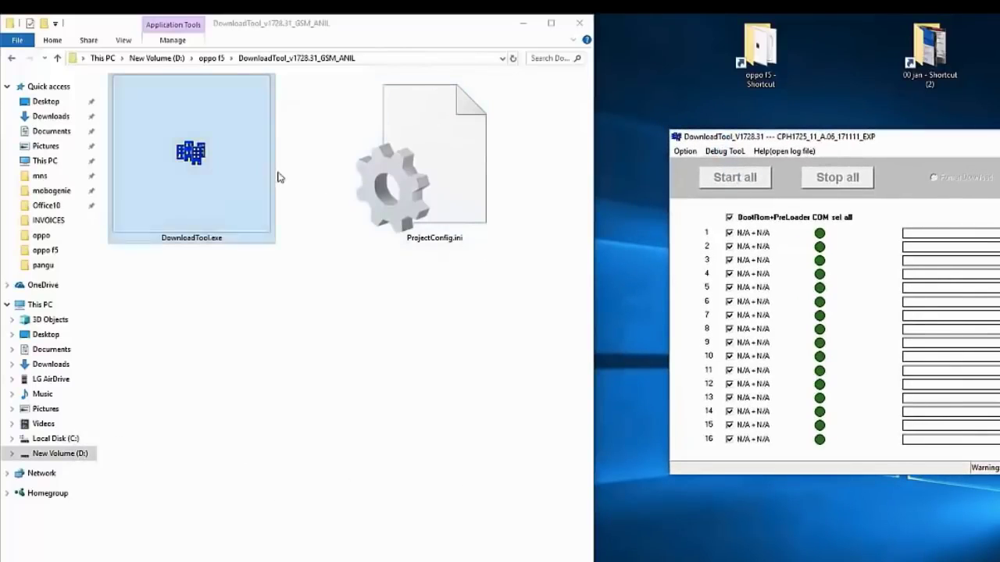
click(211, 58)
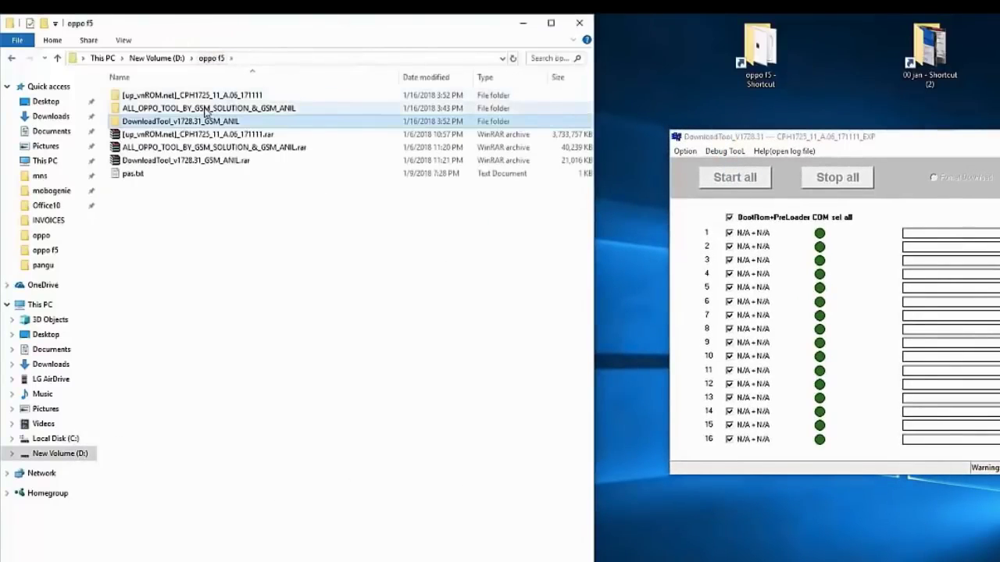
click(194, 138)
click(183, 161)
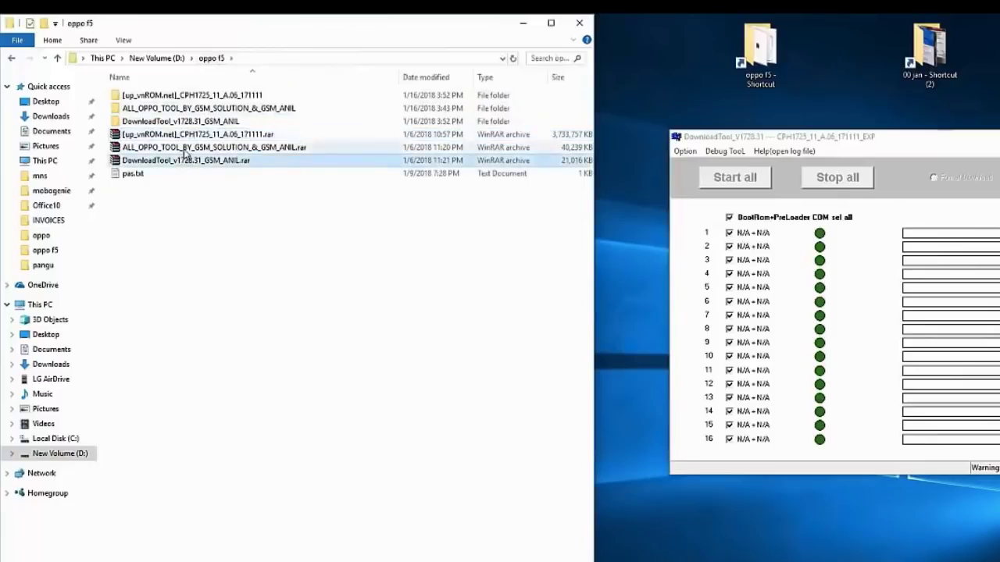
click(178, 147)
click(172, 122)
click(142, 109)
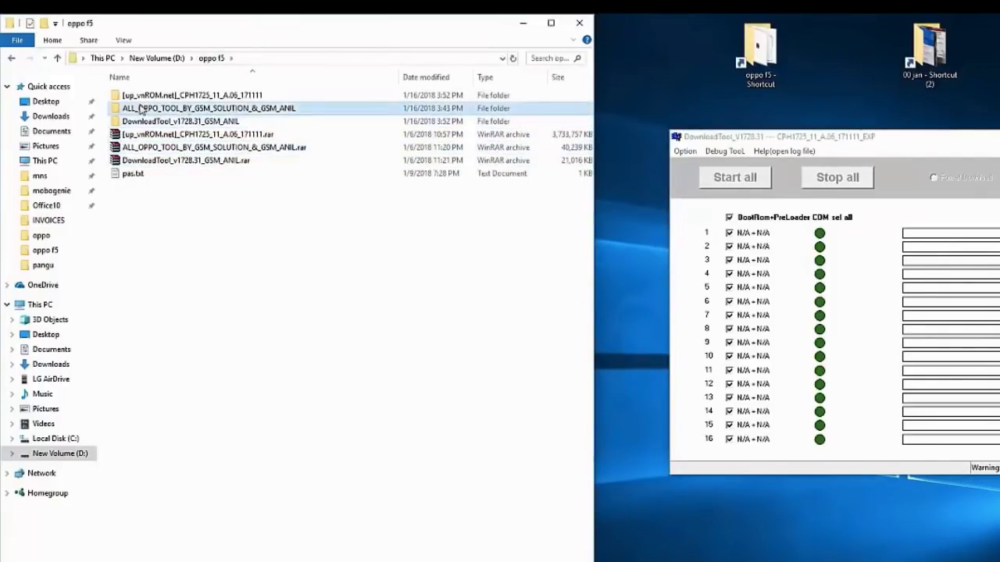
double_click(250, 110)
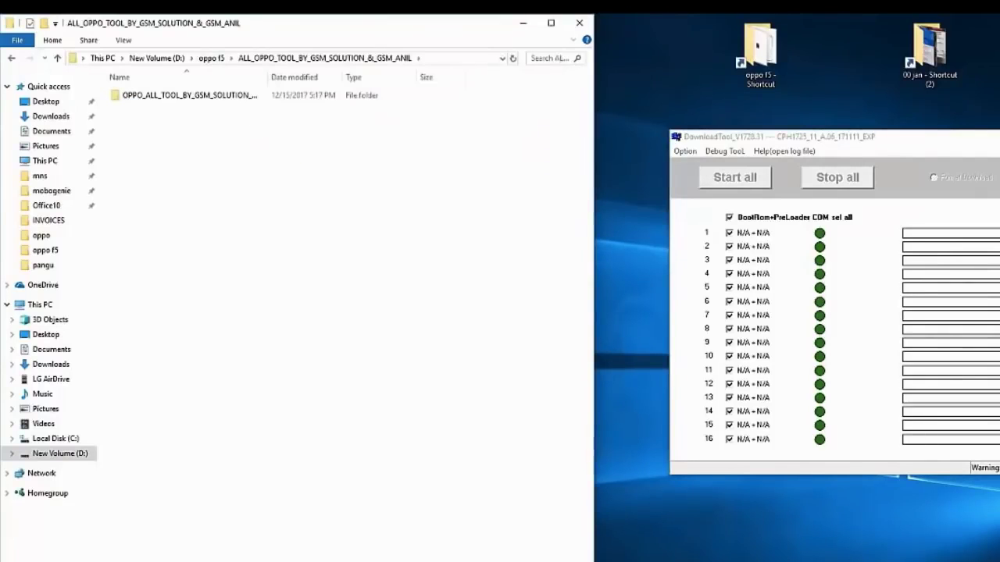
double_click(194, 97)
Run ENABLE.exe to enable DownloadTool's disabled controls, and start the download on all ports.
click(456, 159)
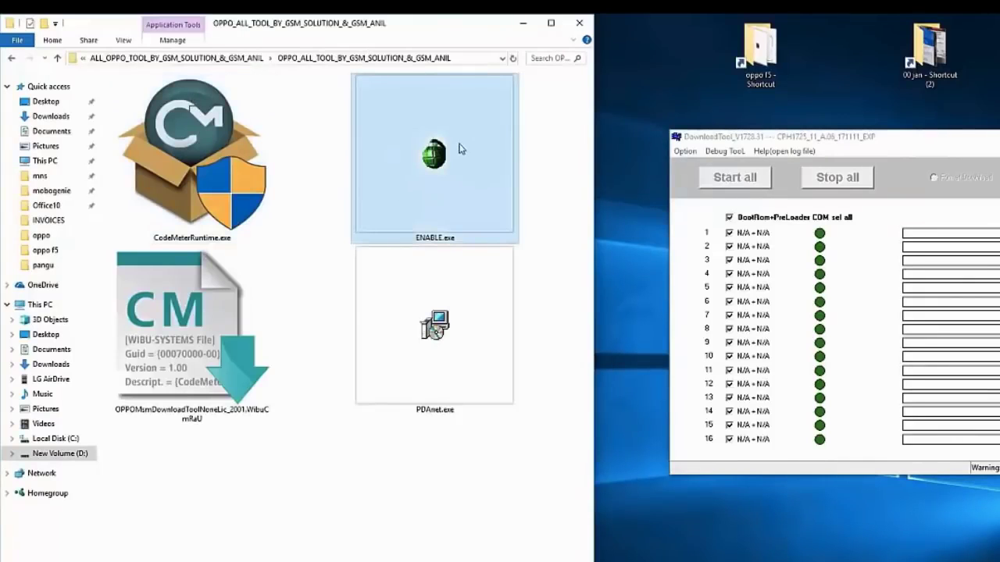
right_click(459, 150)
click(320, 165)
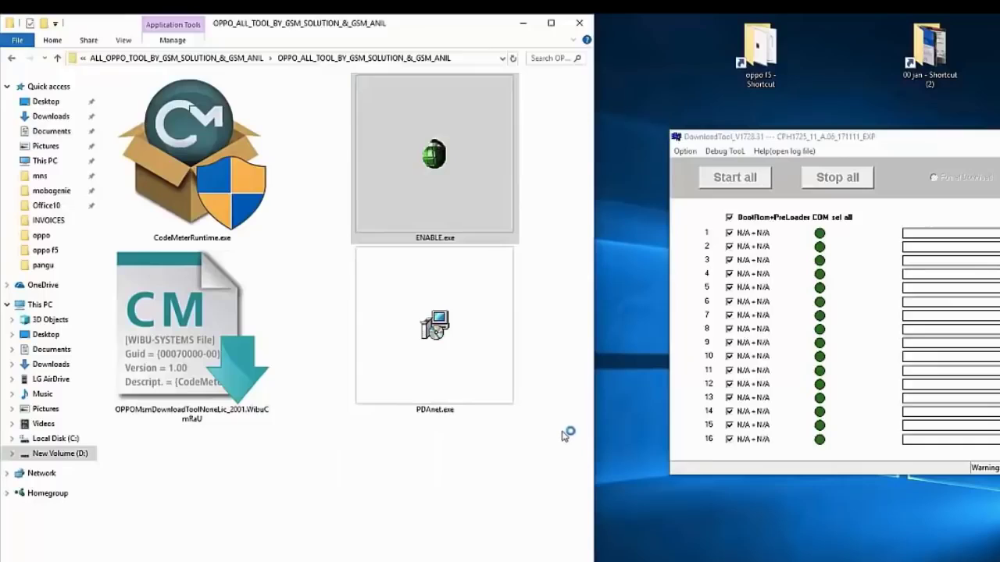
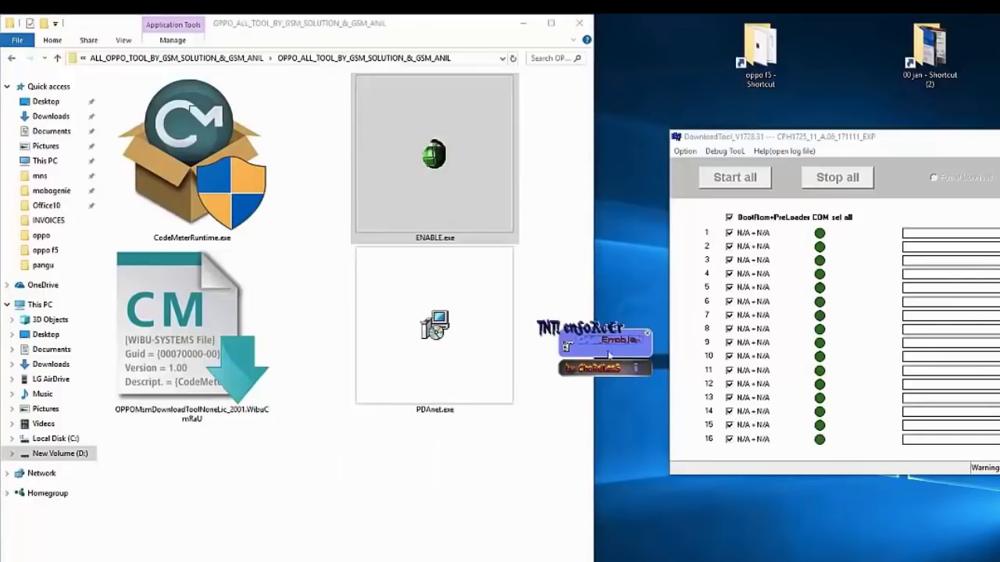
drag(595, 337, 662, 56)
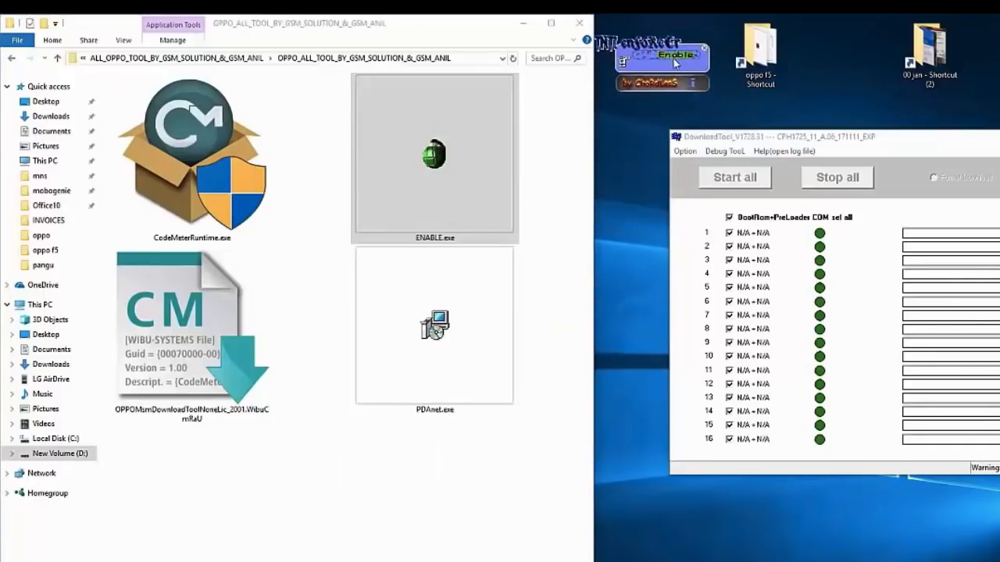
click(672, 61)
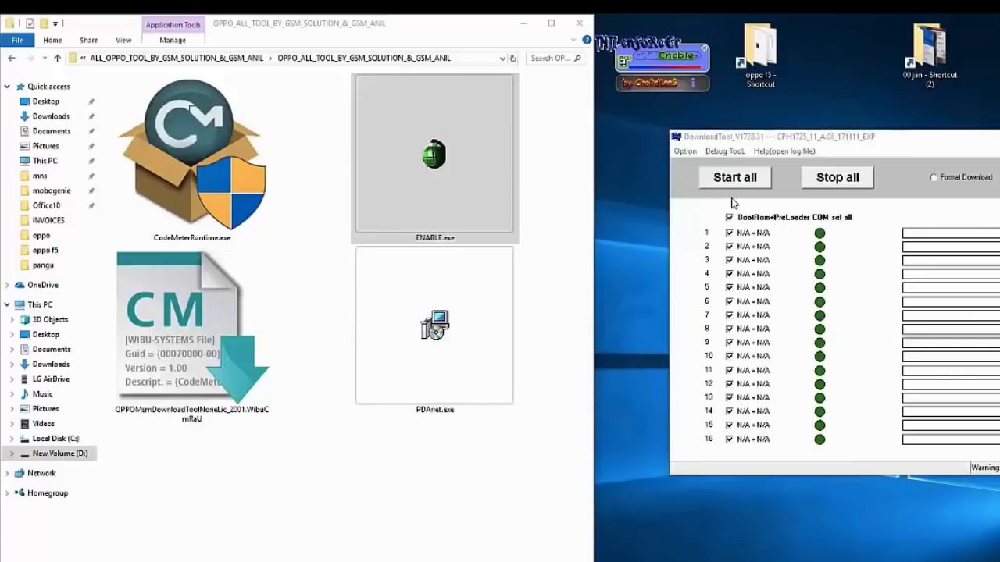
click(729, 186)
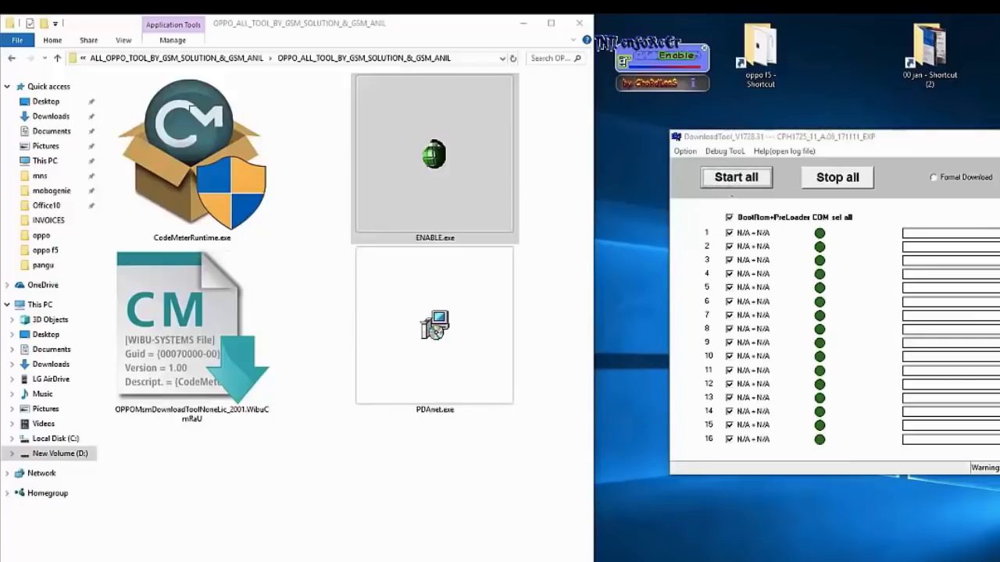